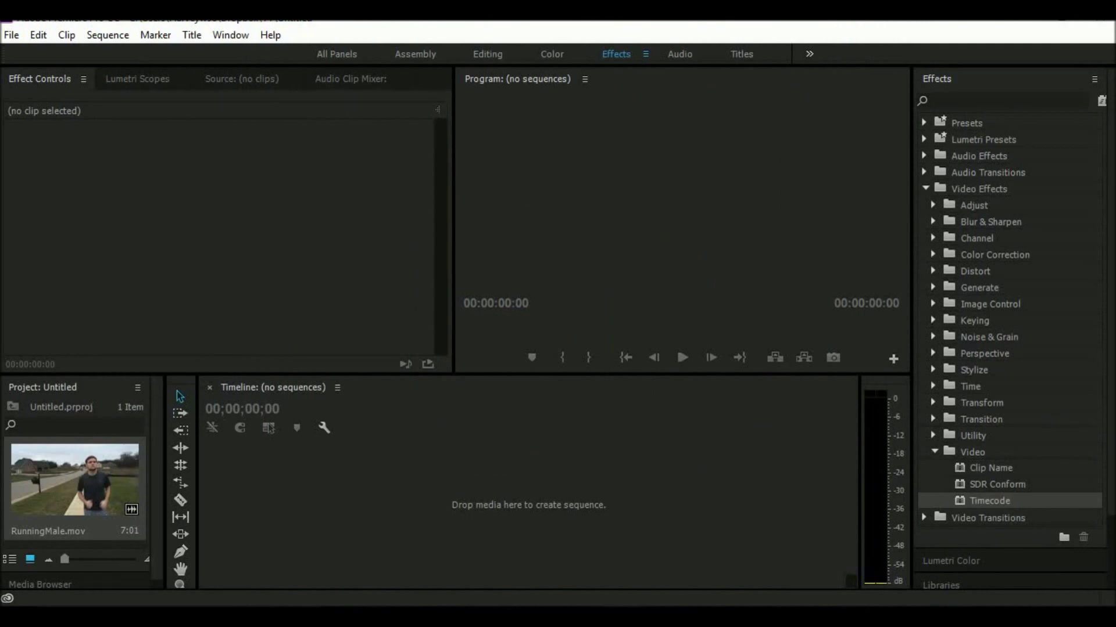
Step: Drop RunningMale.mov onto the timeline to make a RunningMale sequence, play and scrub it, then return to the first frame
drag(74, 479, 259, 484)
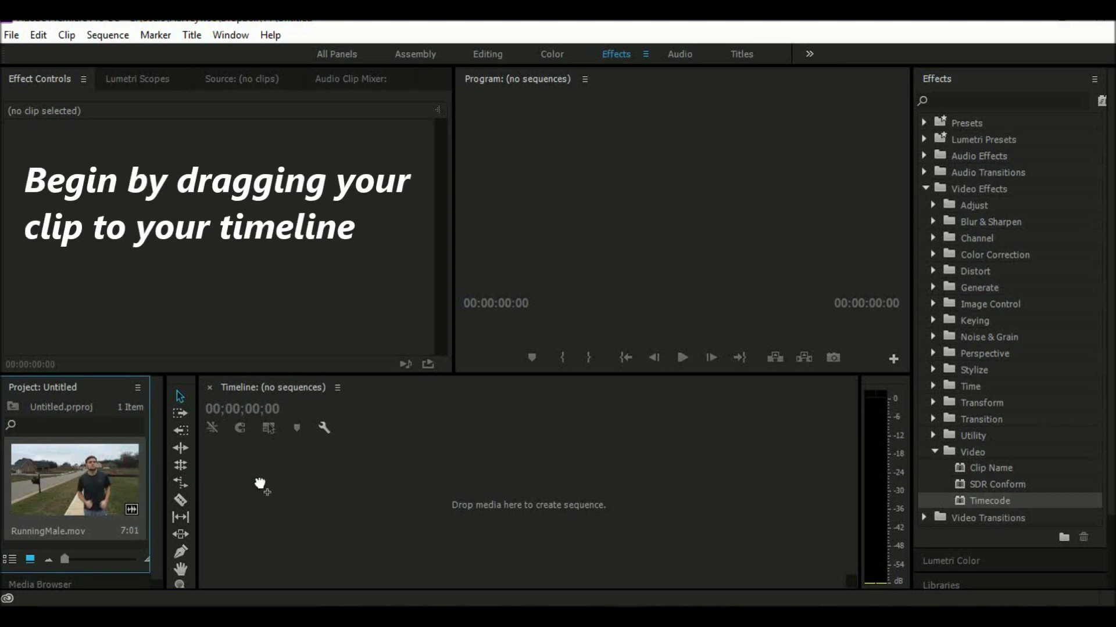
drag(259, 484, 259, 483)
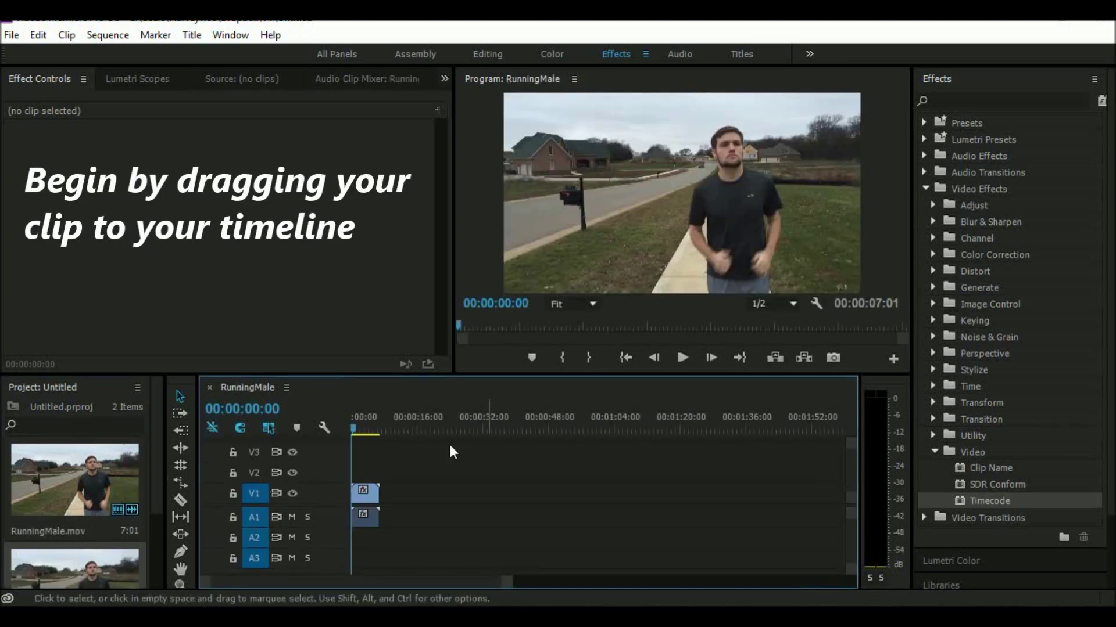
click(684, 360)
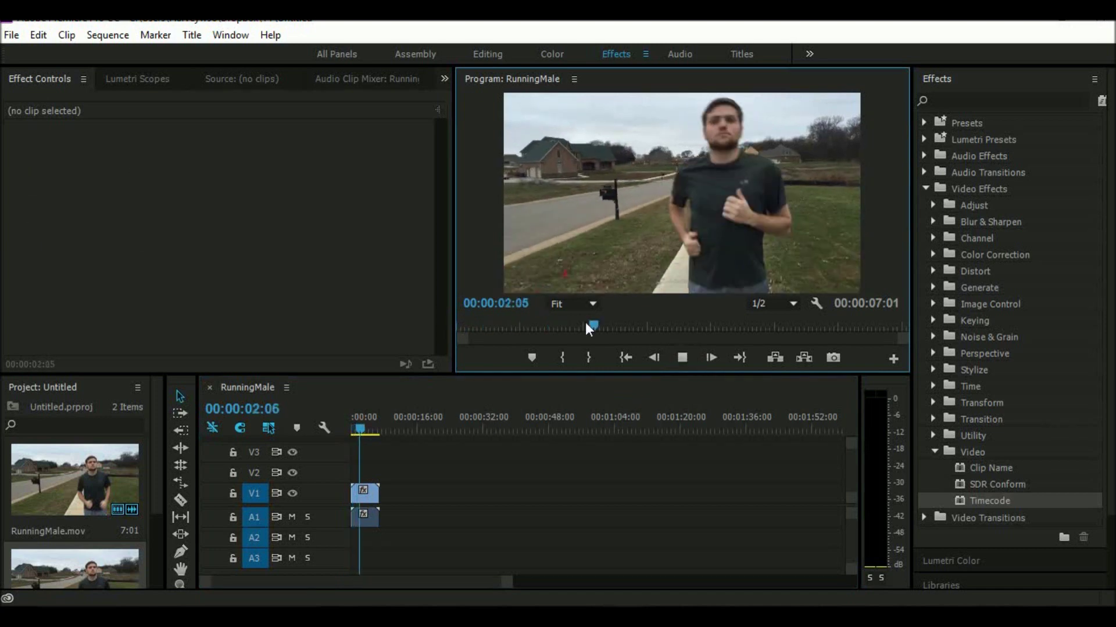
drag(639, 328, 686, 329)
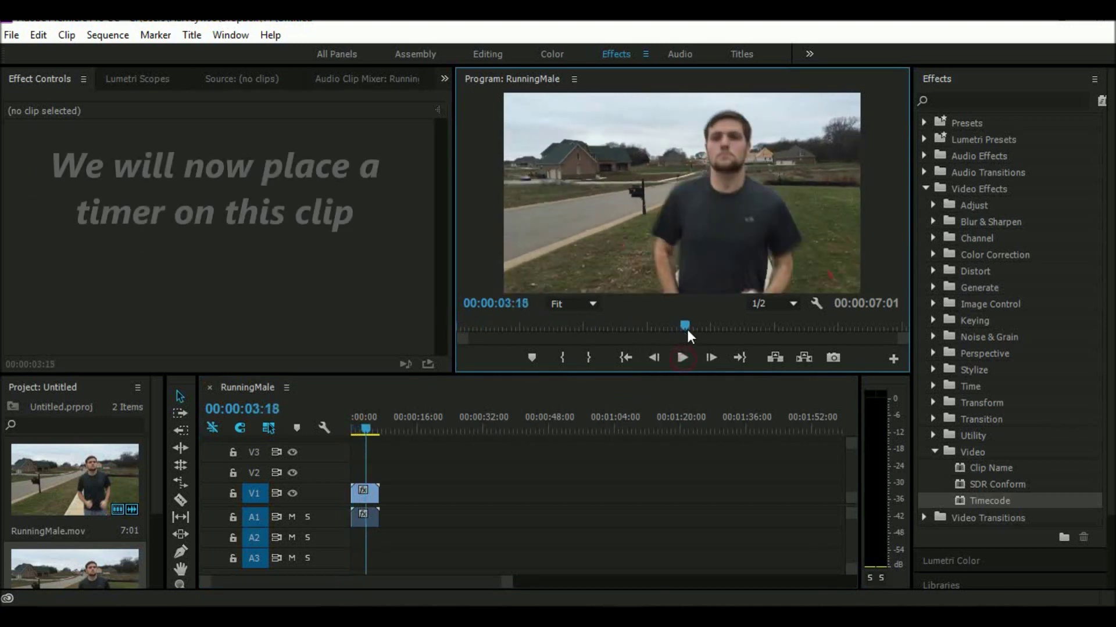
click(456, 327)
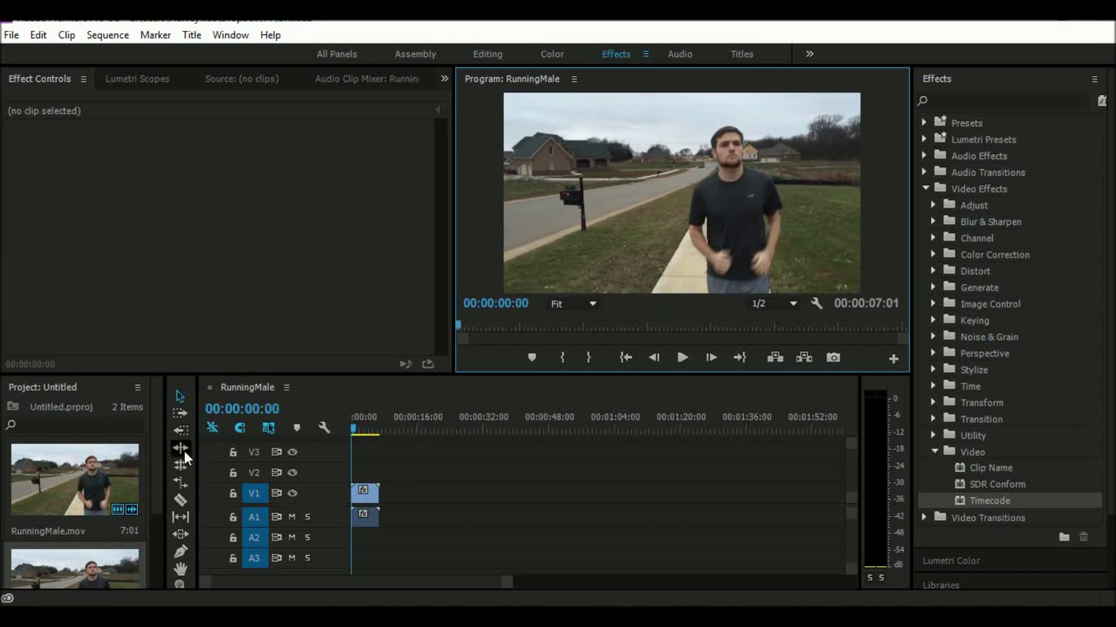
scroll(154, 454, down, 3)
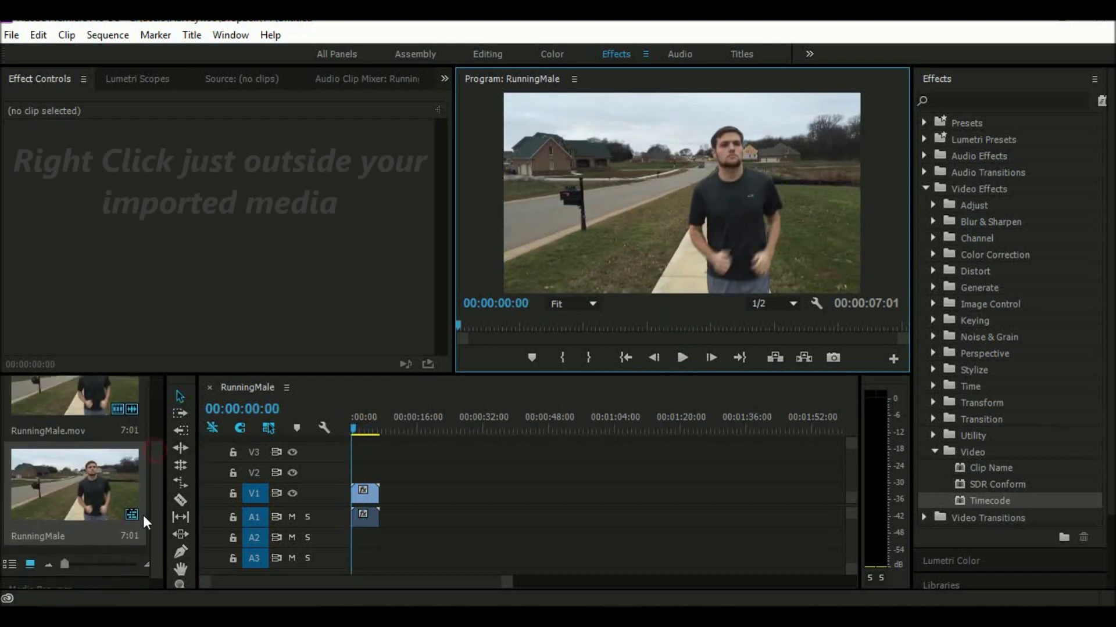
Step: Add a 1920×1080, 29.97fps Black Video item from the Project panel's New Item menu
right_click(119, 549)
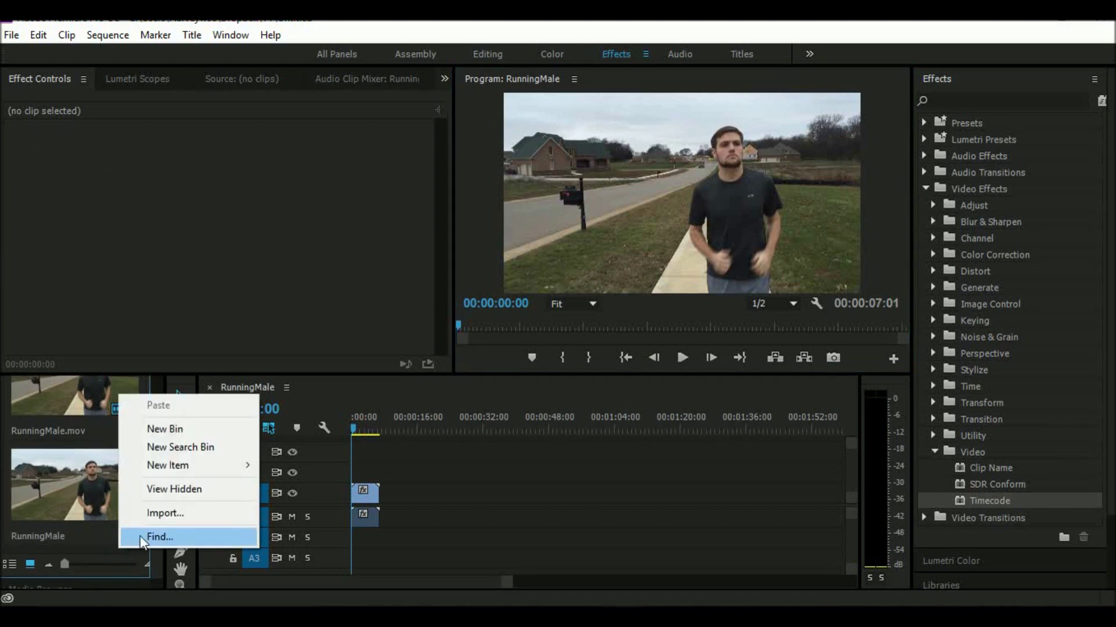
mouse_move(200, 467)
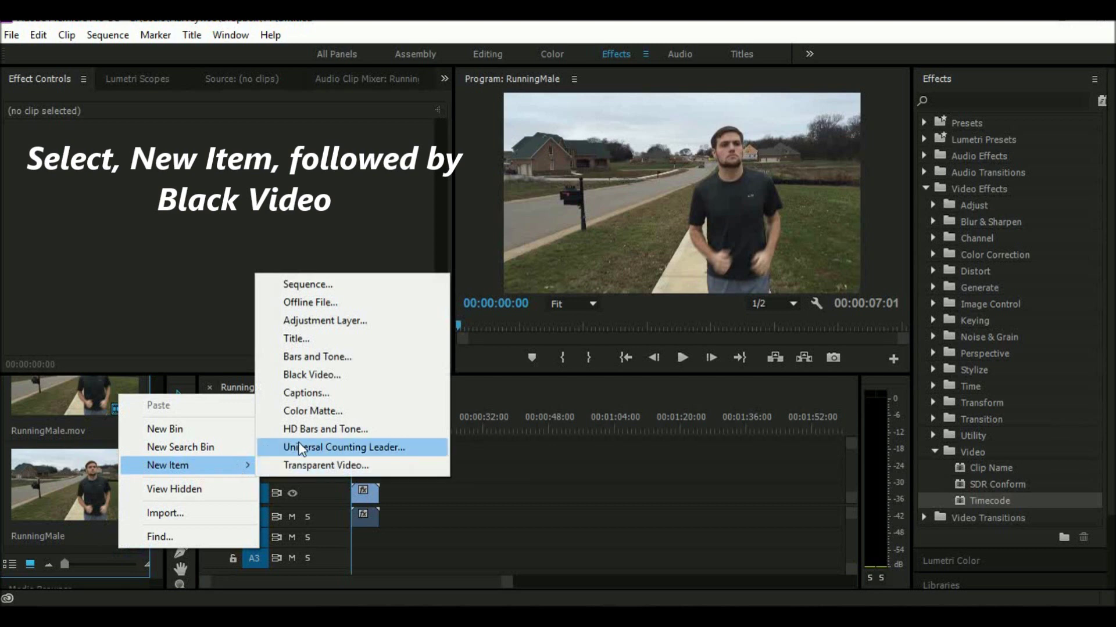
click(329, 374)
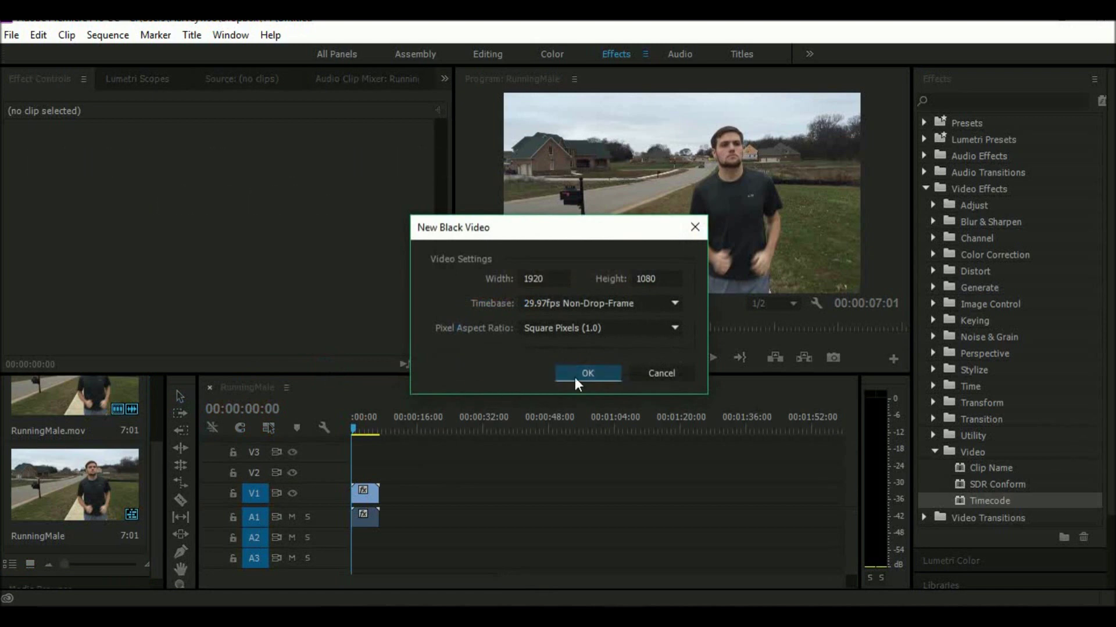
click(575, 377)
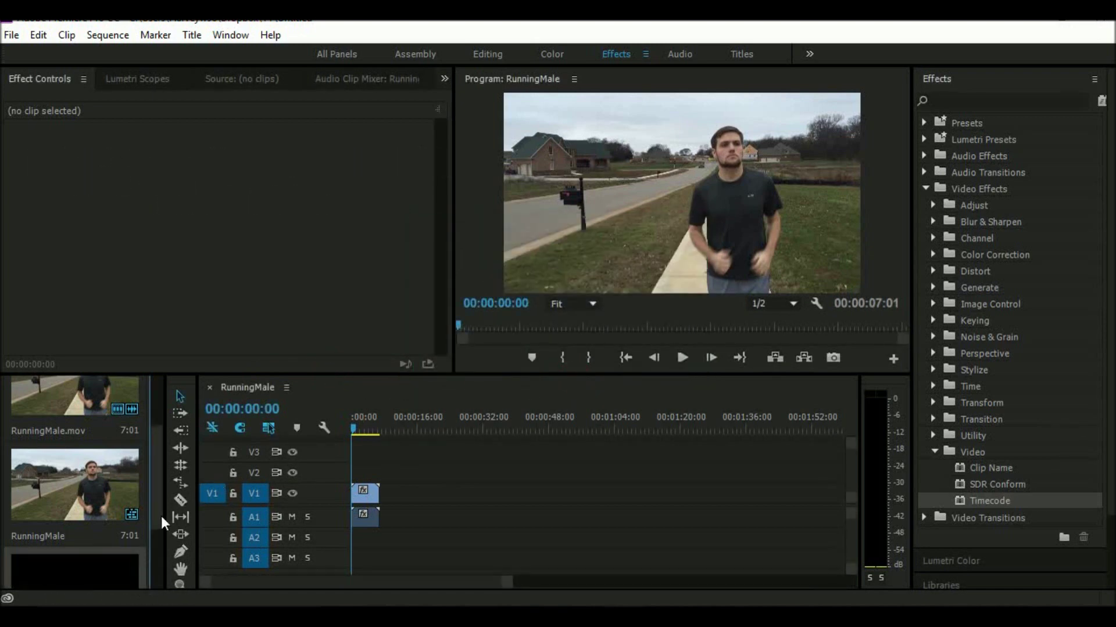
Step: Place the Black Video on track V2 above the running clip at the sequence start, and select it
drag(157, 488, 160, 527)
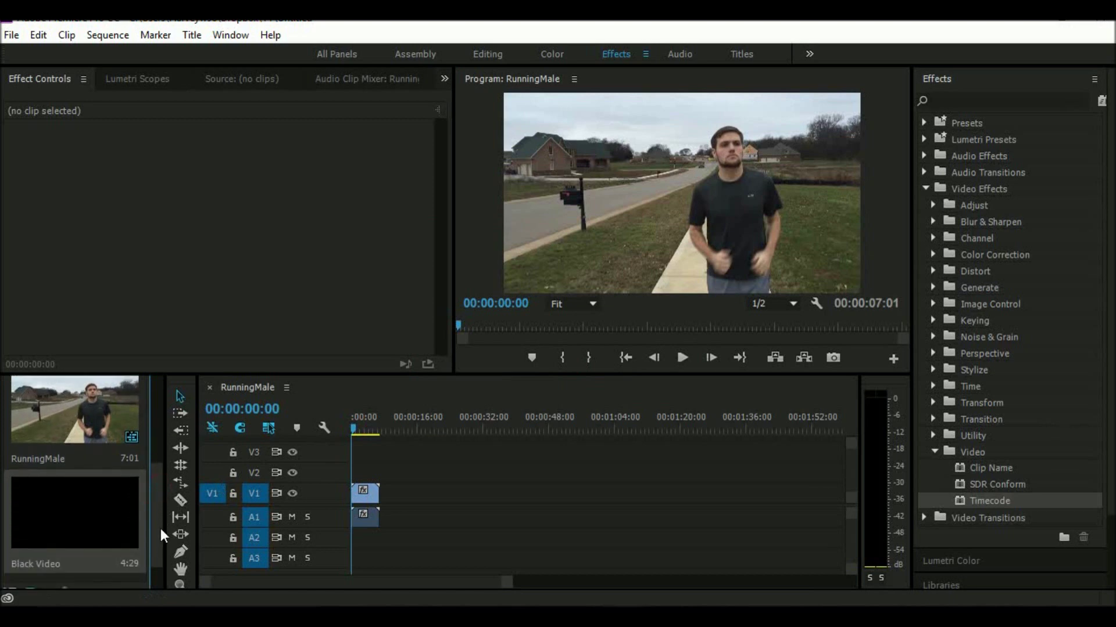
drag(72, 512, 356, 476)
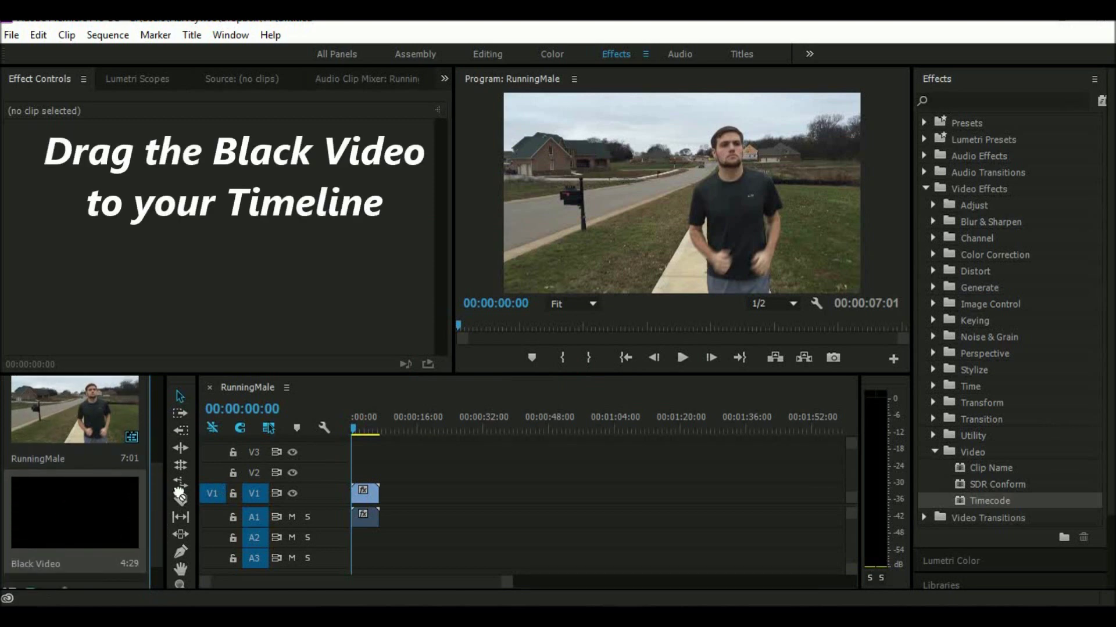
drag(352, 470, 357, 473)
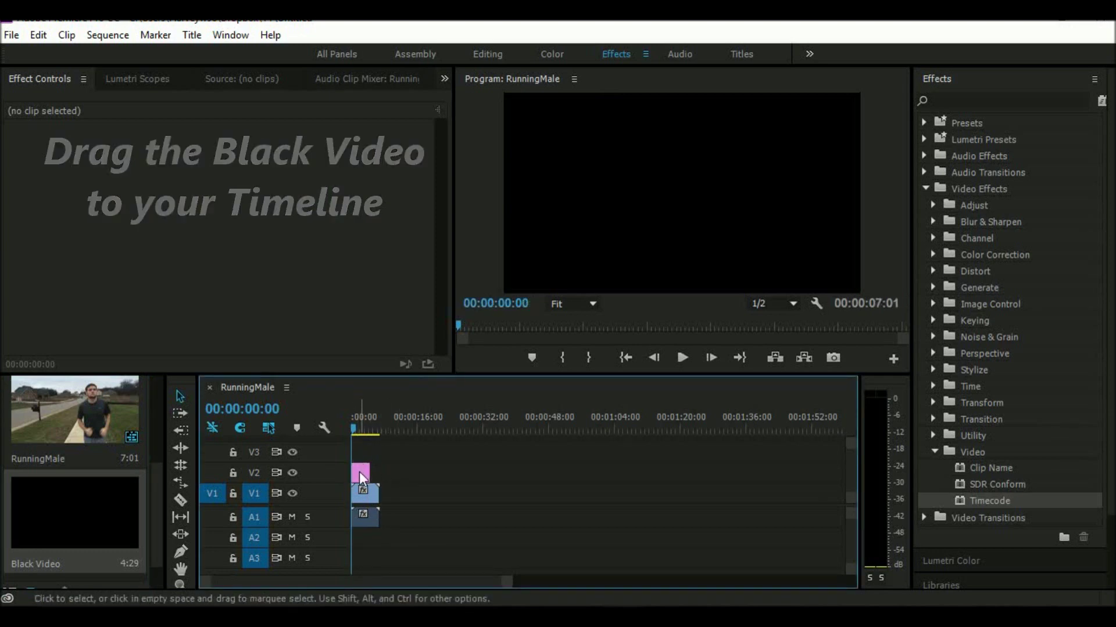
click(359, 472)
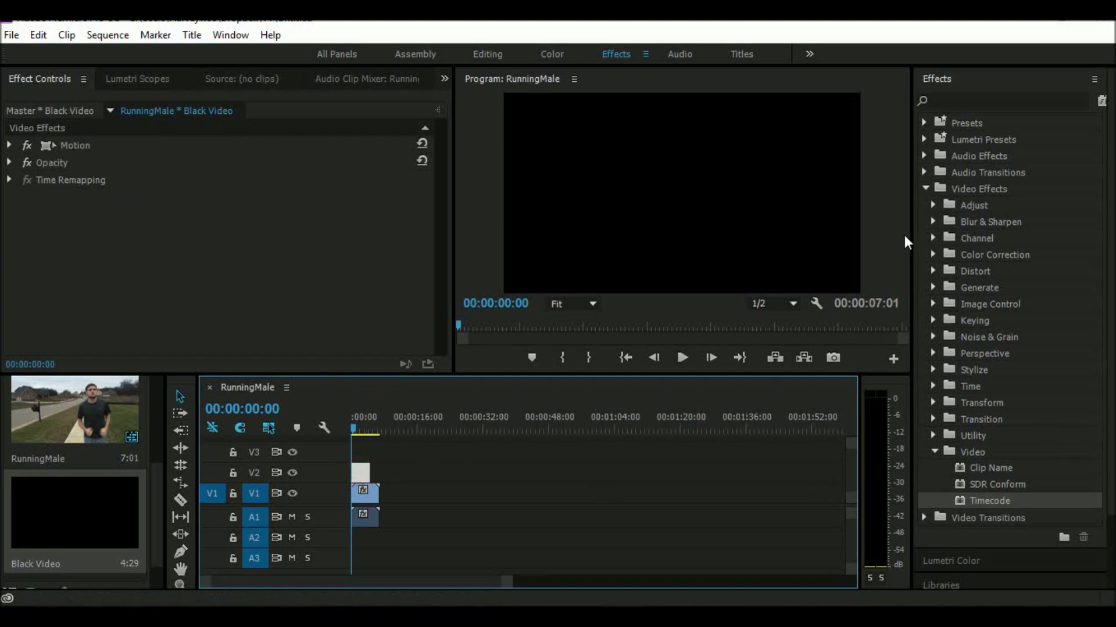
Step: Apply the Video Effects > Video > Timecode effect to the Black Video clip on V2
click(926, 190)
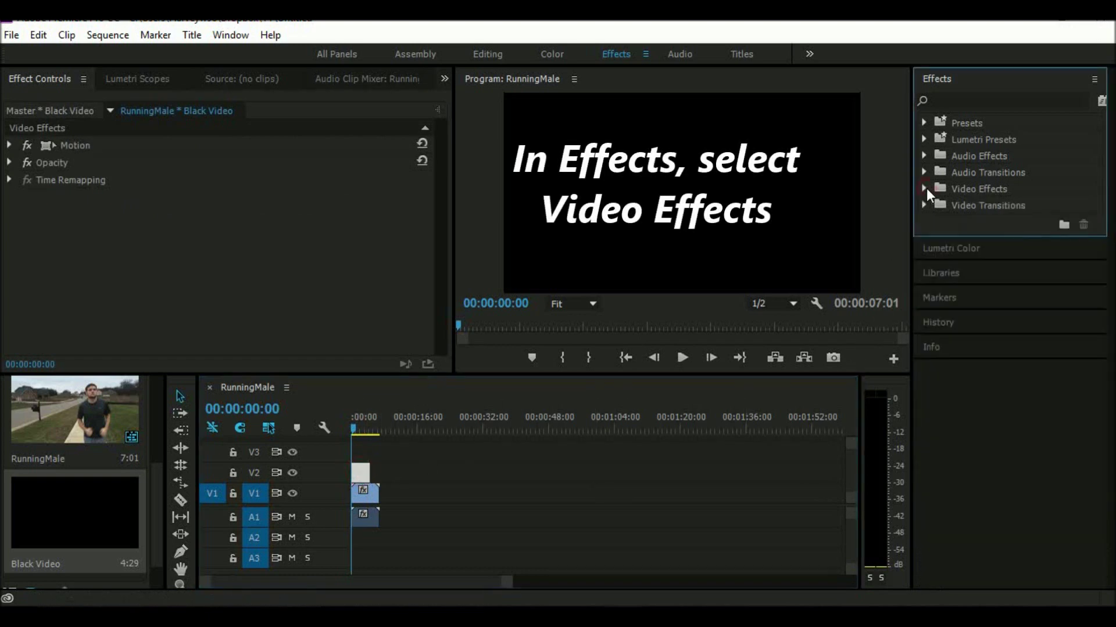
click(942, 190)
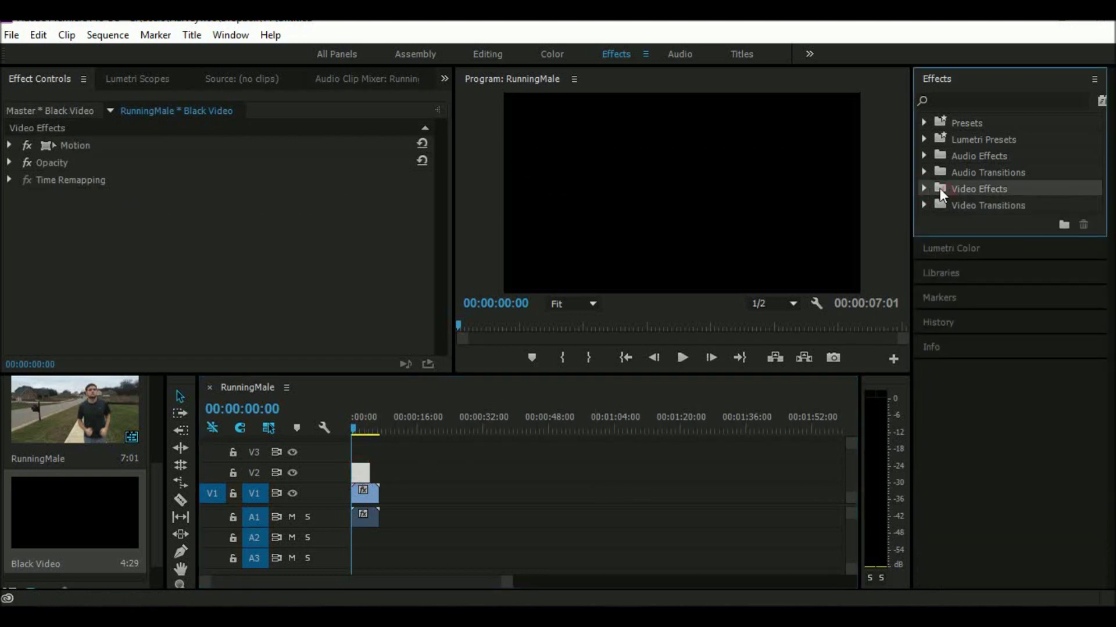
click(924, 189)
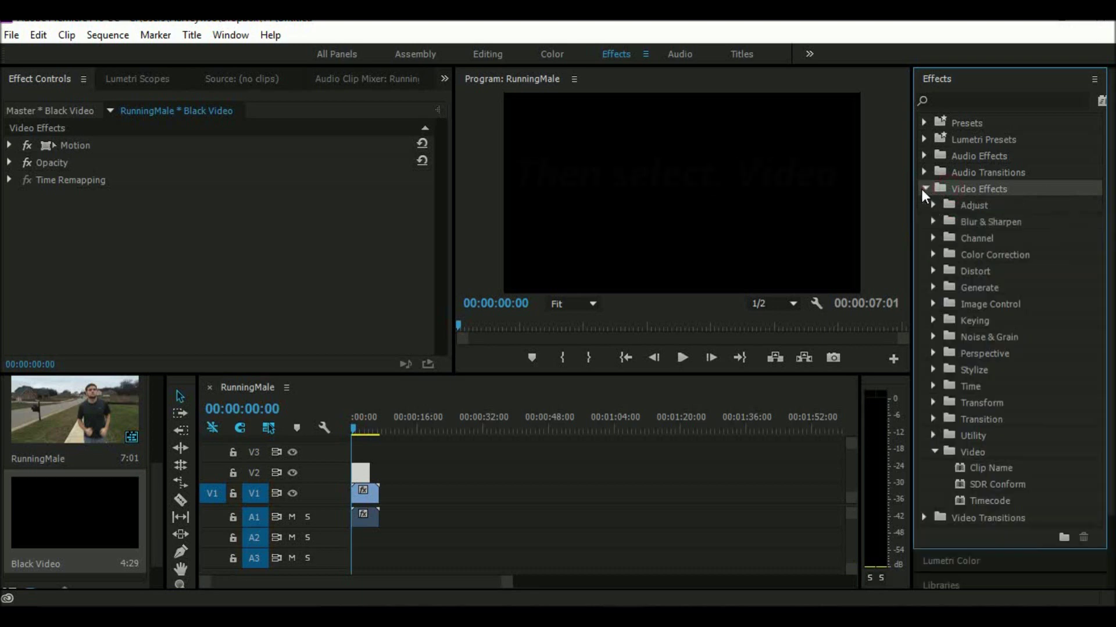
click(956, 446)
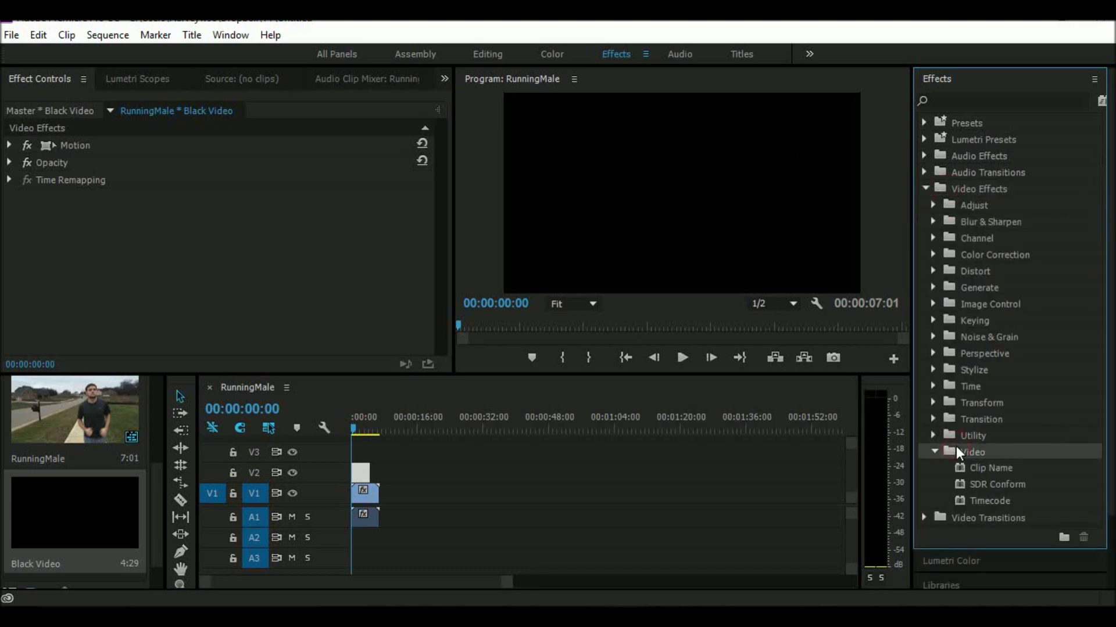
click(972, 499)
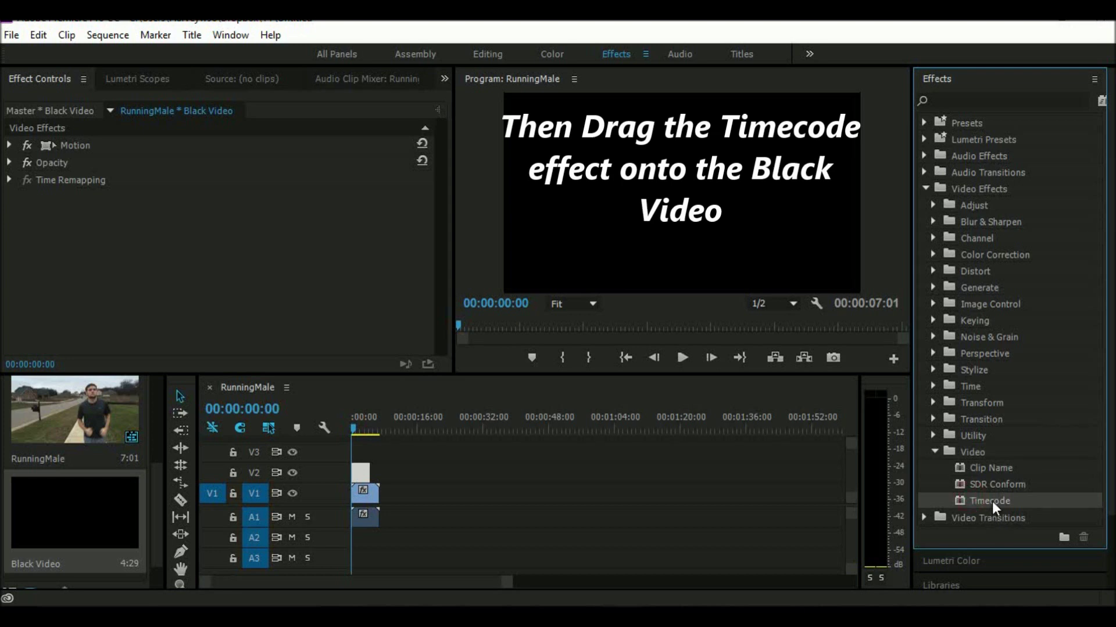
drag(992, 501, 363, 471)
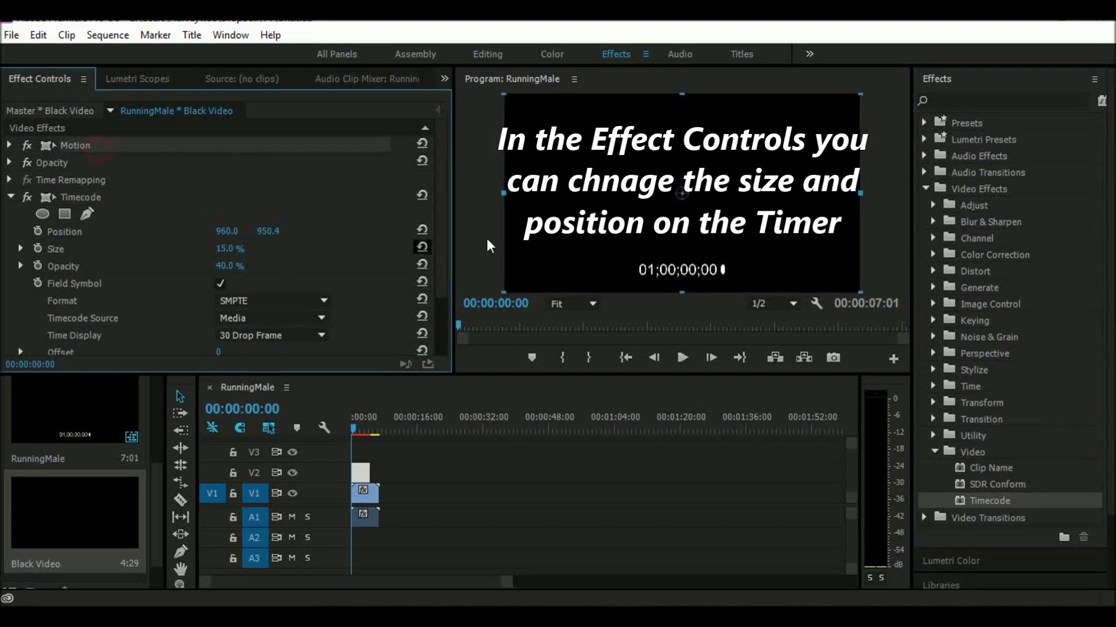
click(671, 271)
Step: Try moving the black timecode layer up and left, then undo the move
mouse_move(671, 271)
mouse_down()
mouse_move(653, 177)
mouse_move(655, 269)
mouse_move(662, 221)
mouse_up()
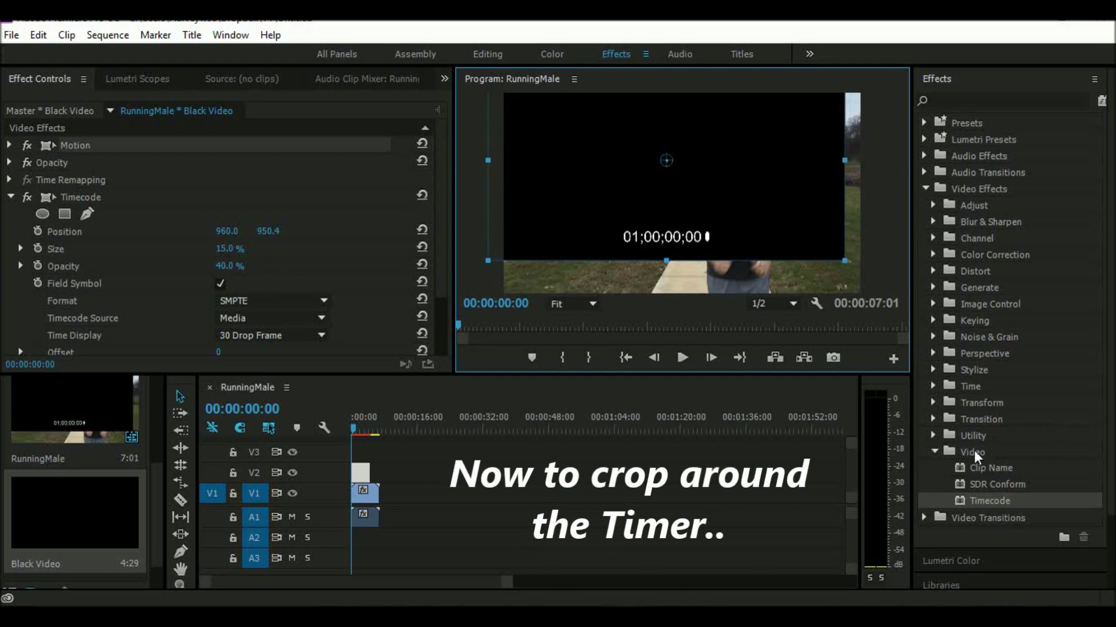
key(ctrl+z)
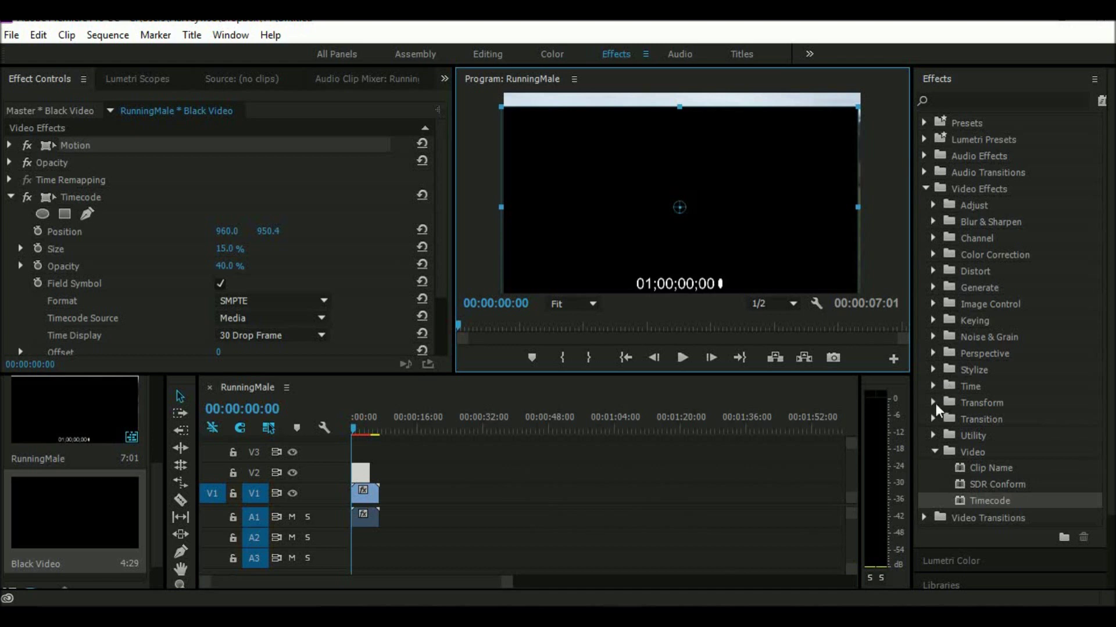
click(934, 452)
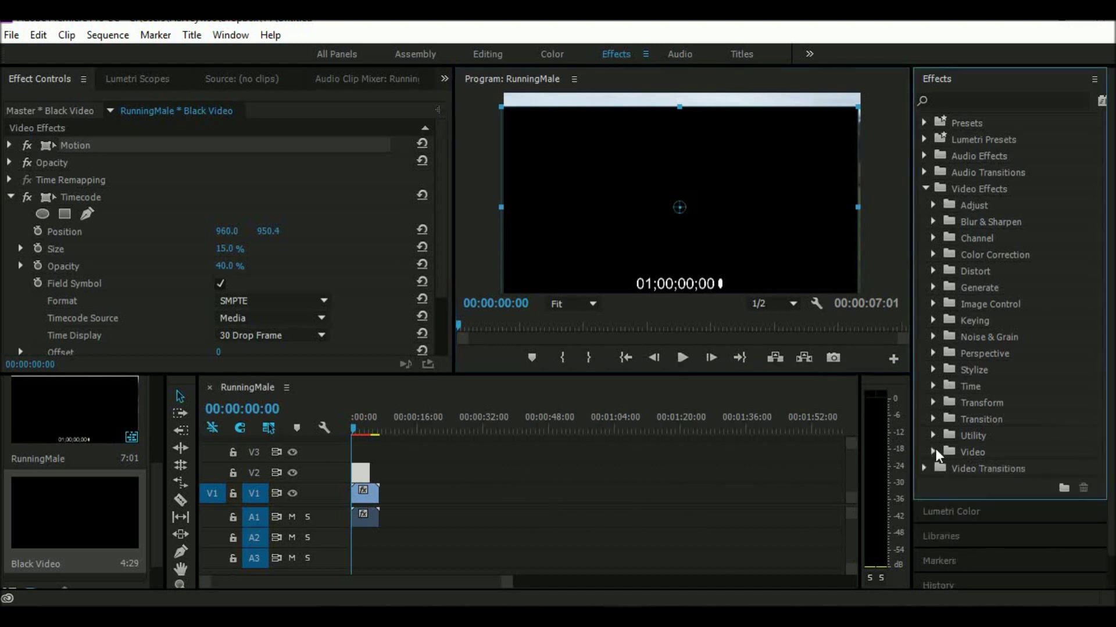
Step: Apply the Transform > Crop effect to the Black Video clip on V2
click(934, 402)
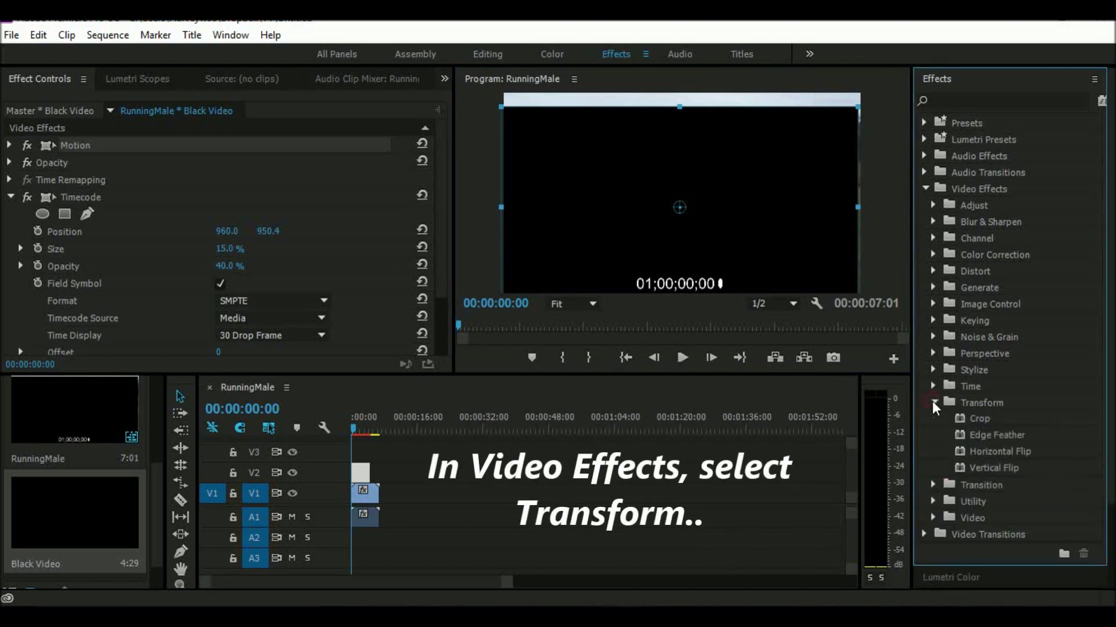
click(967, 420)
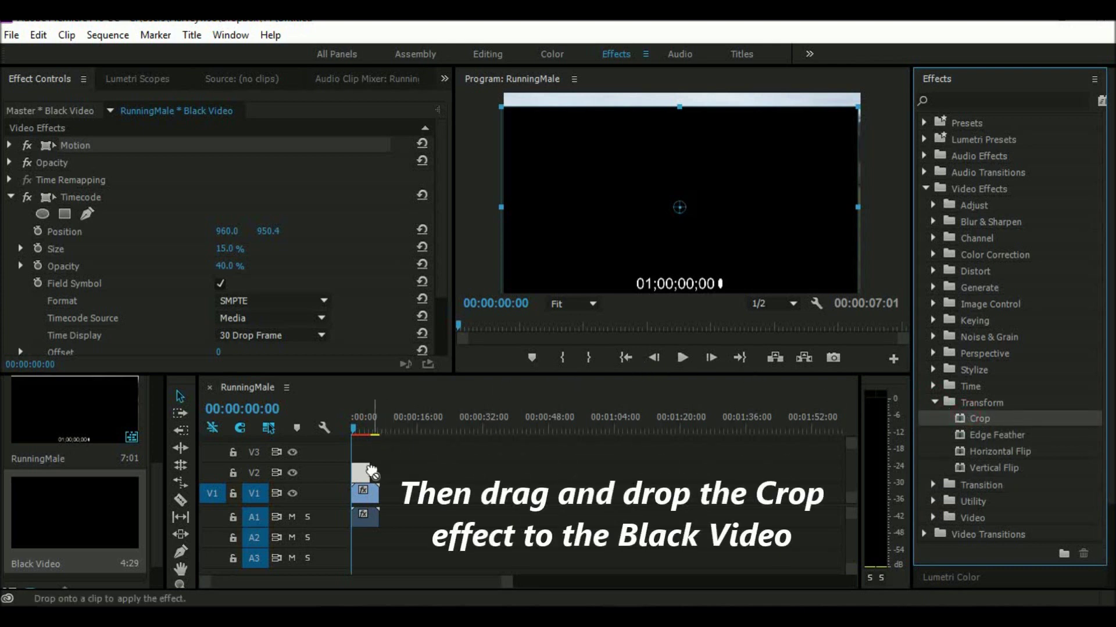
drag(574, 383, 362, 474)
Step: Crop the black video's left and top edges to about Left 36.6% and Top 82.6%
scroll(442, 247, down, 2)
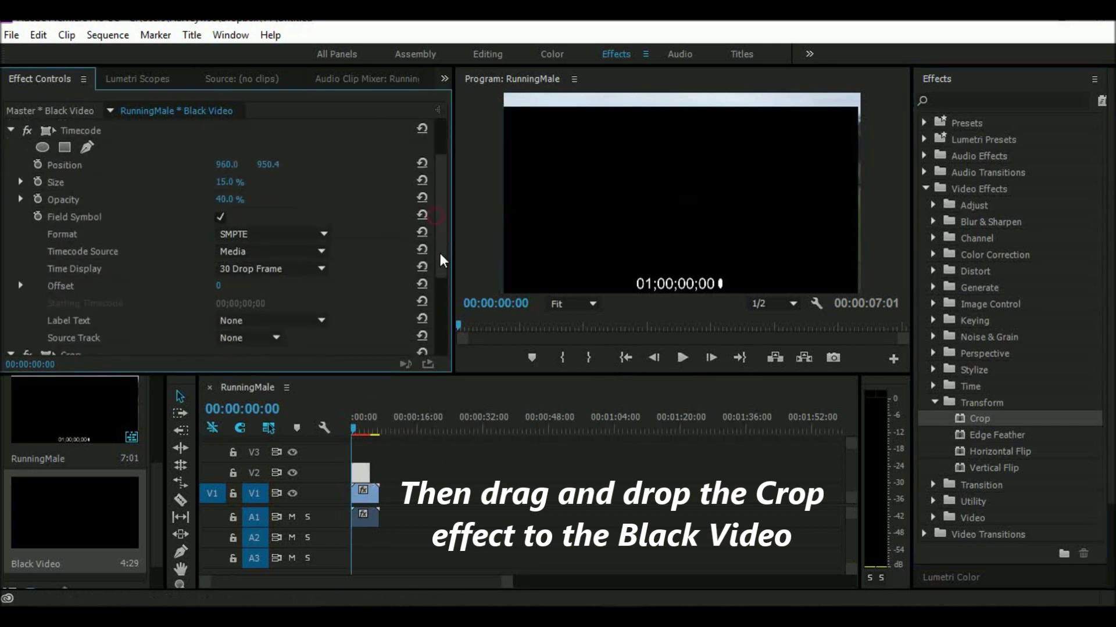
scroll(442, 247, down, 3)
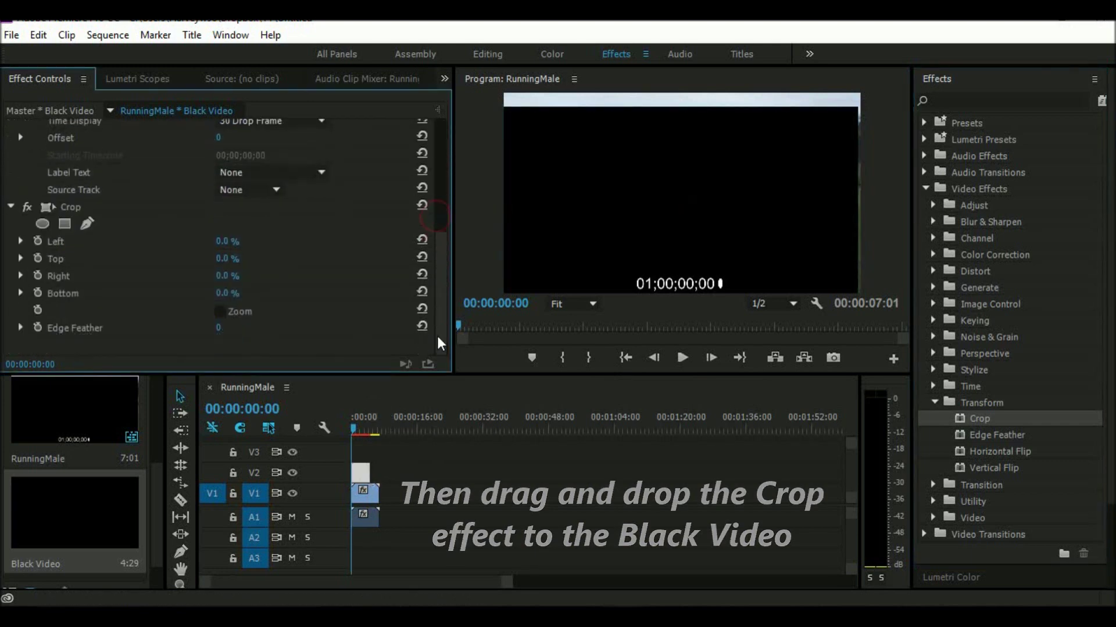
click(251, 208)
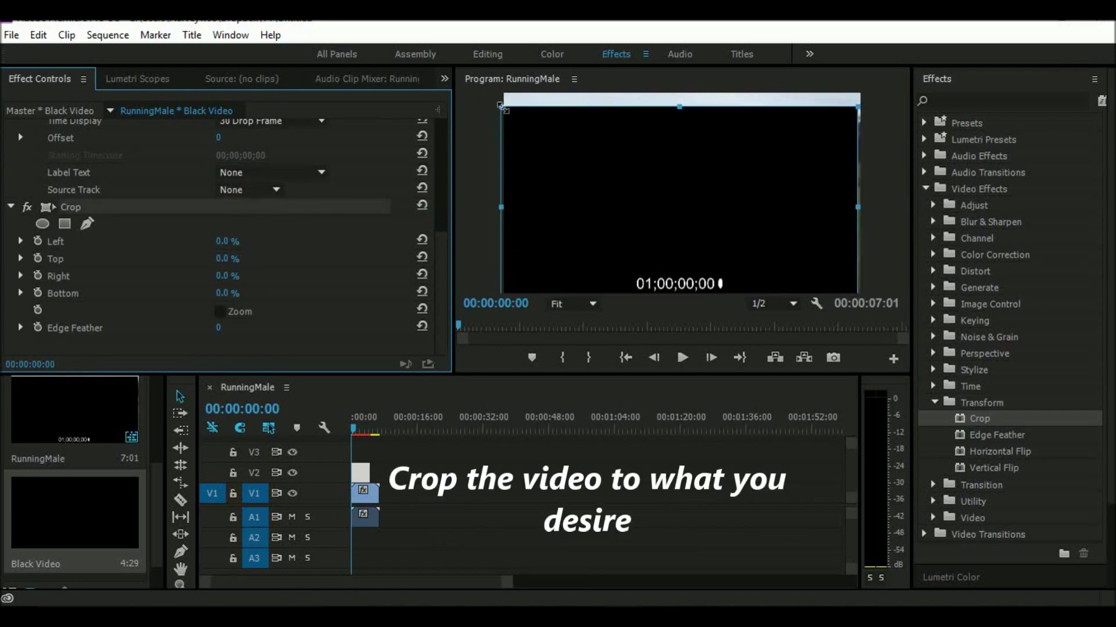
drag(501, 107, 631, 270)
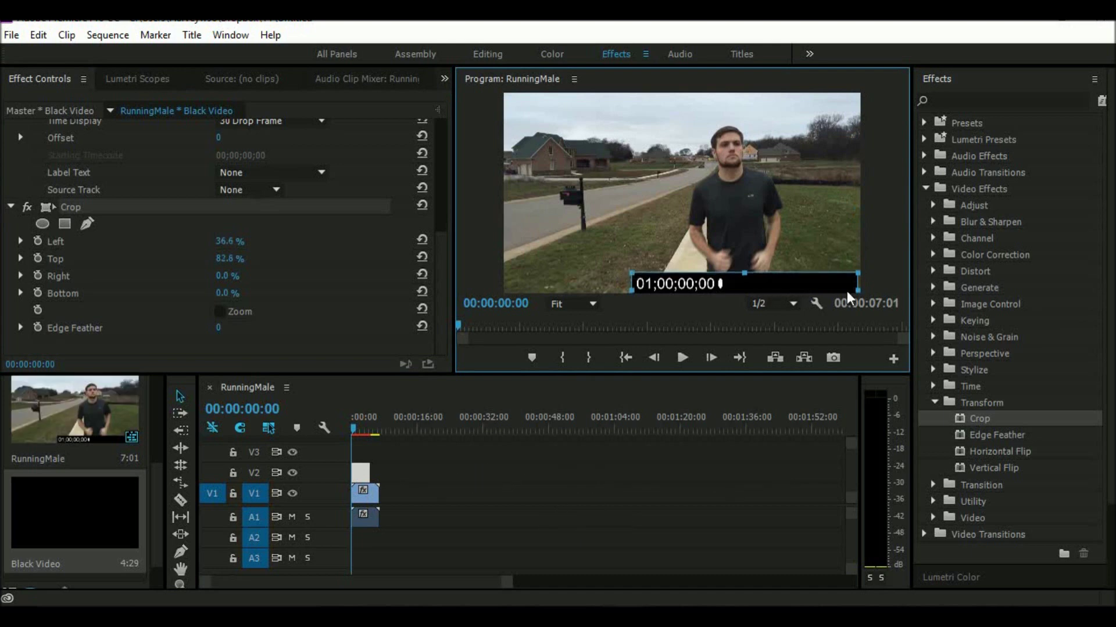
Step: Crop the right edge in to 34.6% and reset the Timecode size to 10%
drag(855, 289, 736, 287)
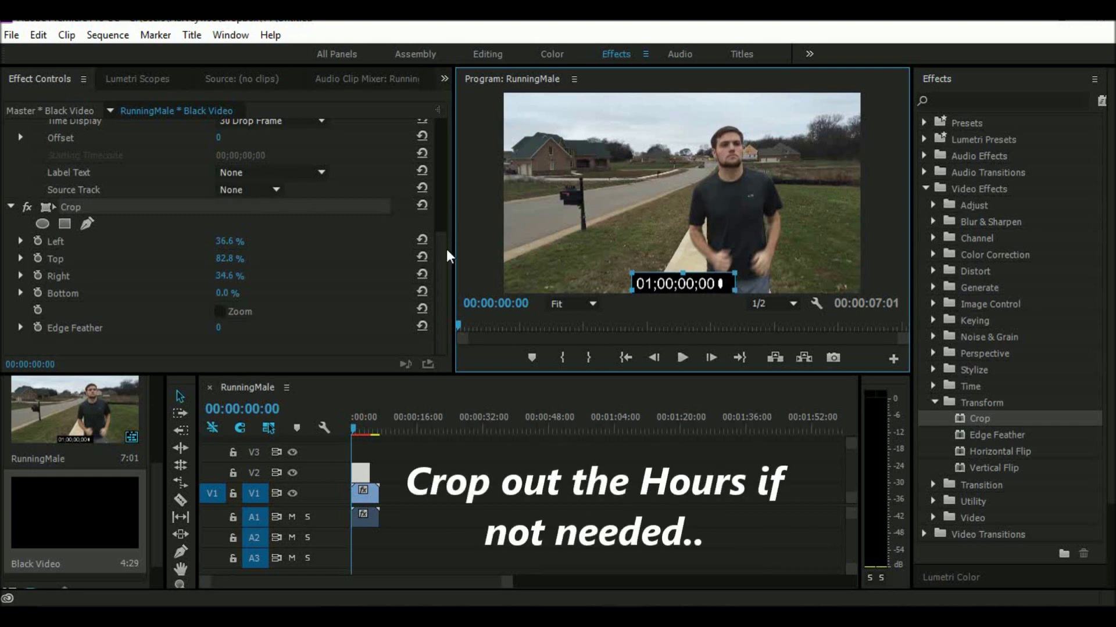
drag(443, 250, 436, 192)
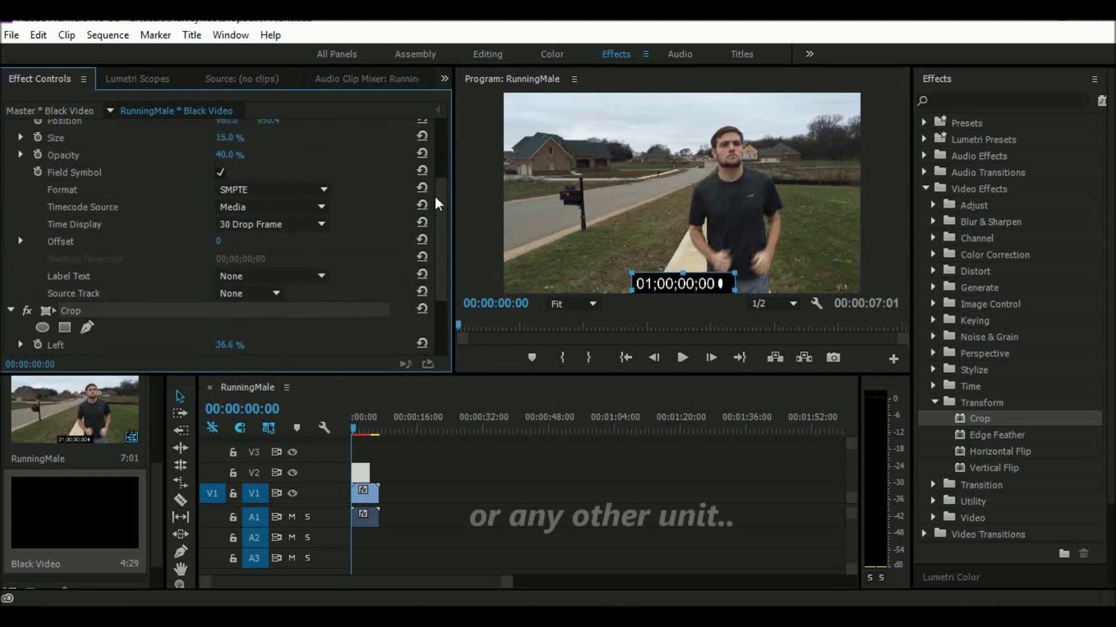
click(432, 180)
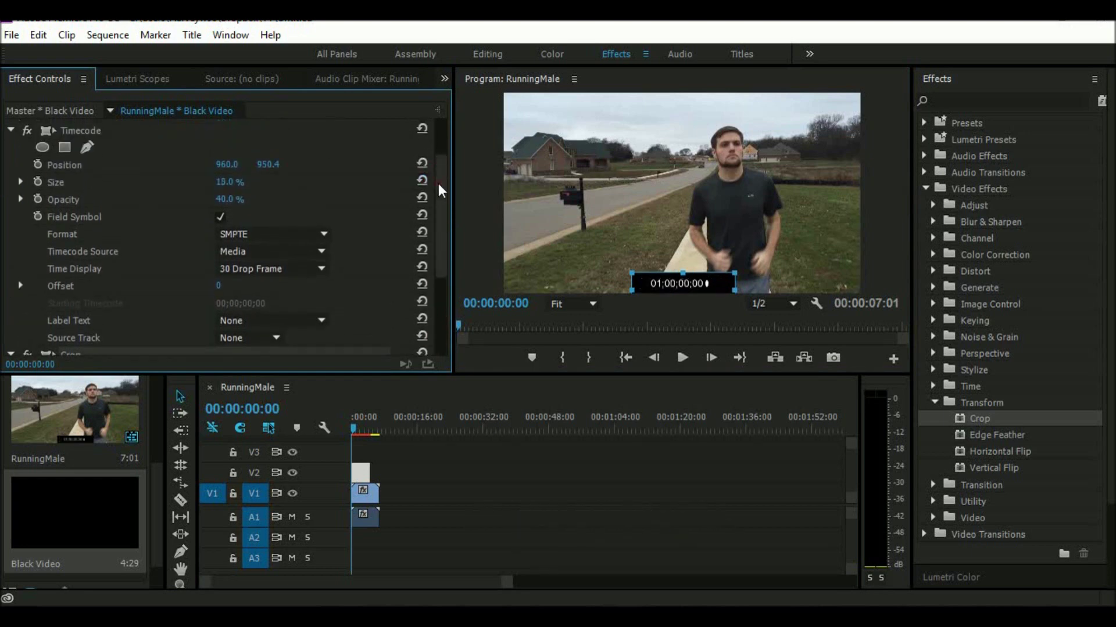
drag(438, 189, 438, 159)
click(401, 133)
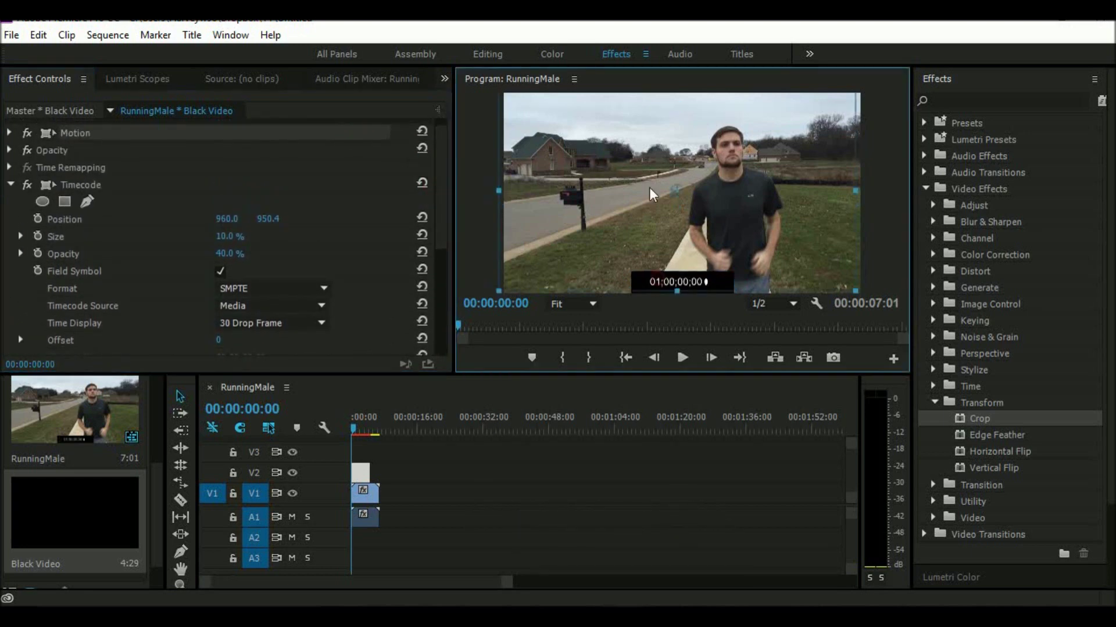
Step: Move the timecode box near the top of the frame, raise Timecode size to 16.5%, and check the crop bounds
drag(660, 285, 643, 144)
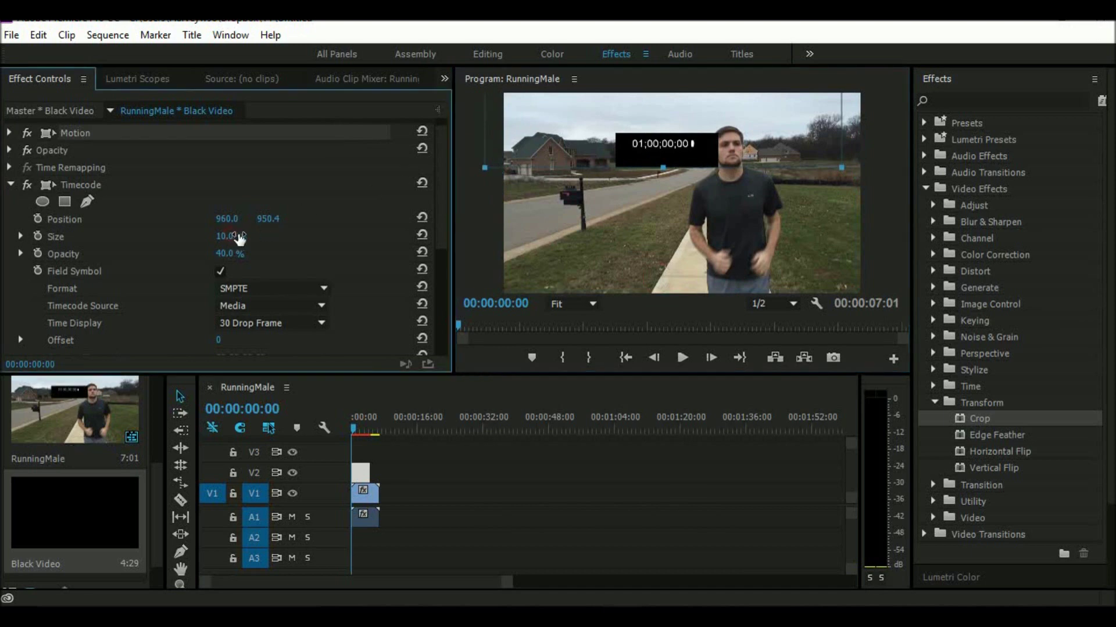
drag(236, 237, 256, 241)
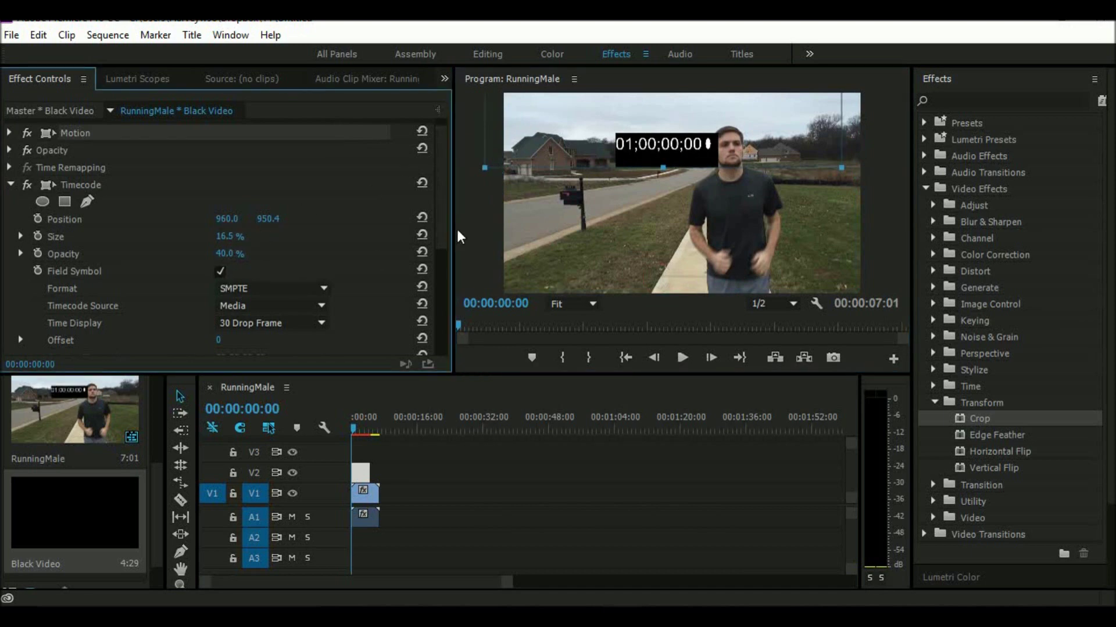
drag(459, 235, 457, 296)
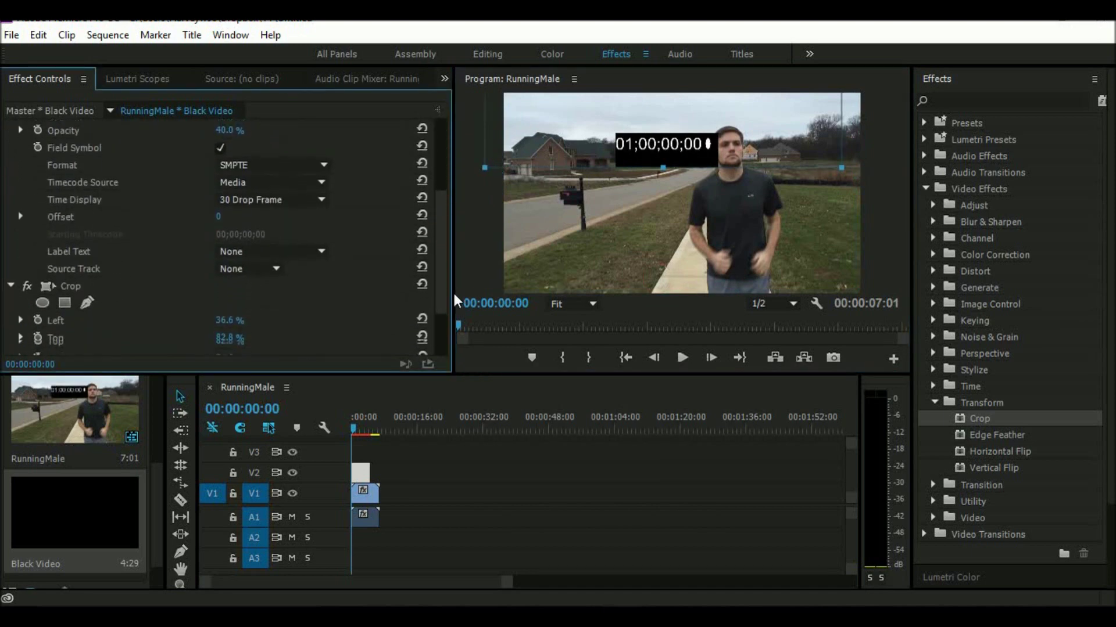
scroll(406, 291, down, 1)
click(392, 278)
click(669, 165)
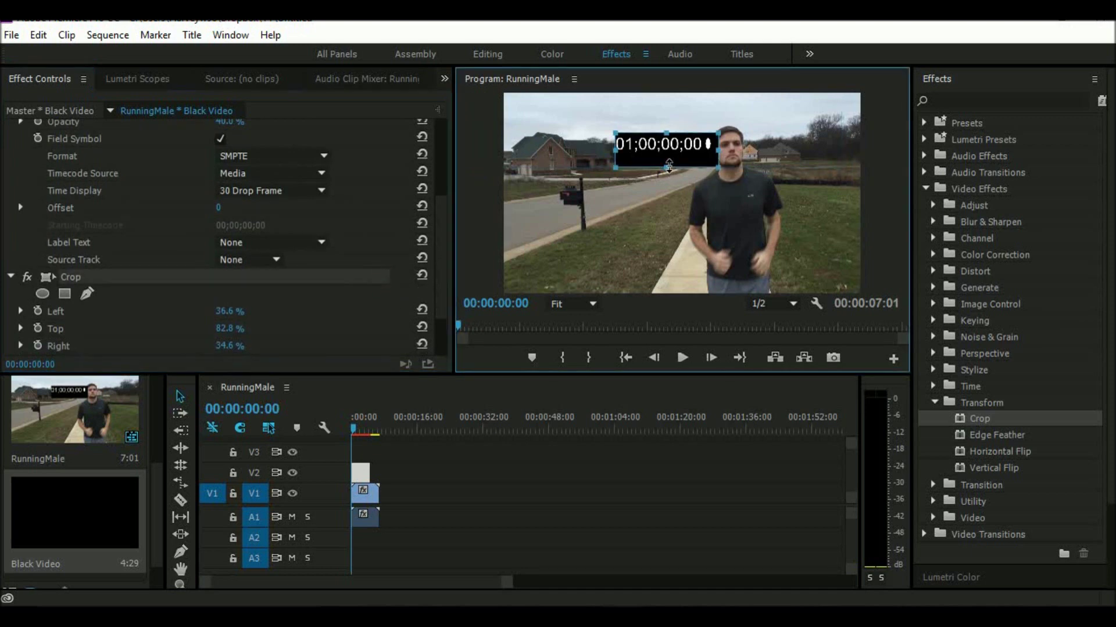
mouse_move(442, 272)
mouse_down()
mouse_move(441, 218)
mouse_move(441, 235)
mouse_up()
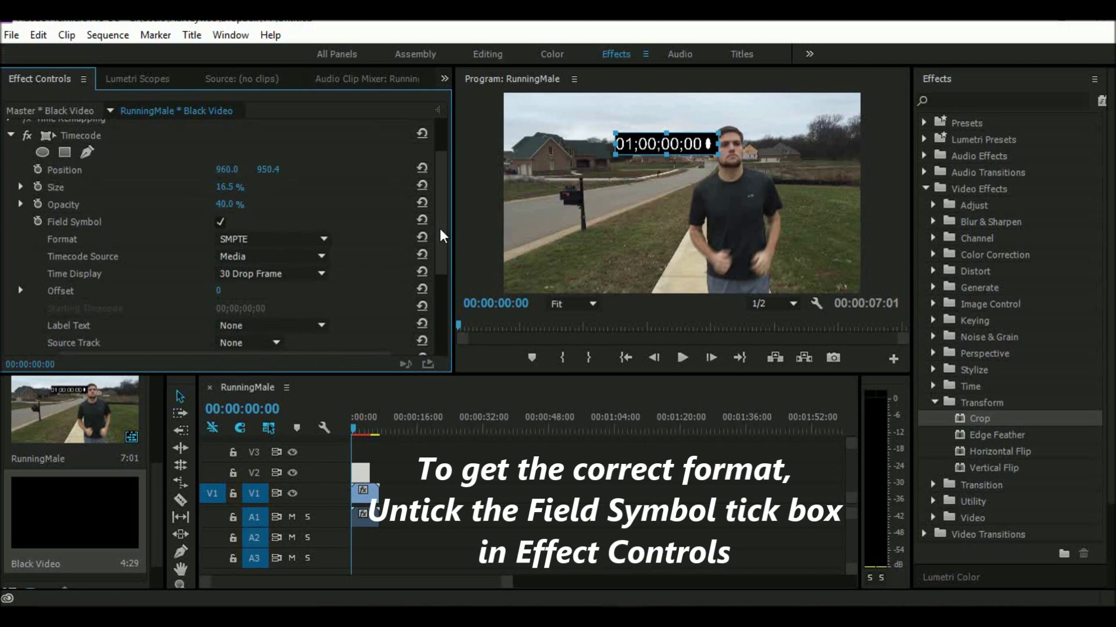
Step: Turn off the field symbol and set Timecode to SMPTE format, Clip source, 30 Non-Drop Frame display
click(219, 222)
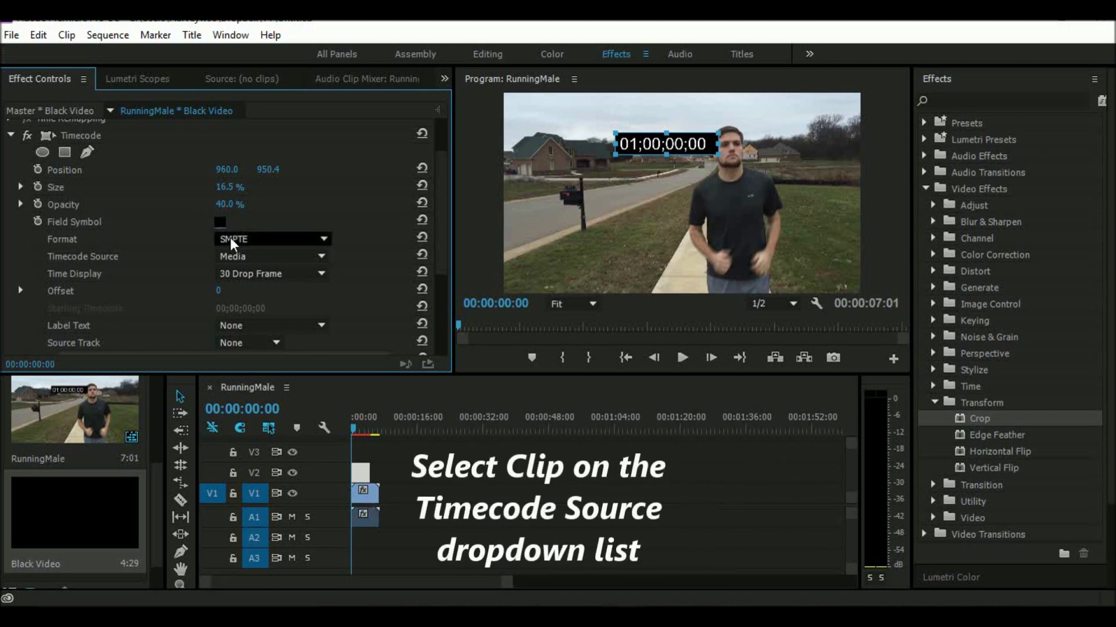
click(230, 239)
click(233, 256)
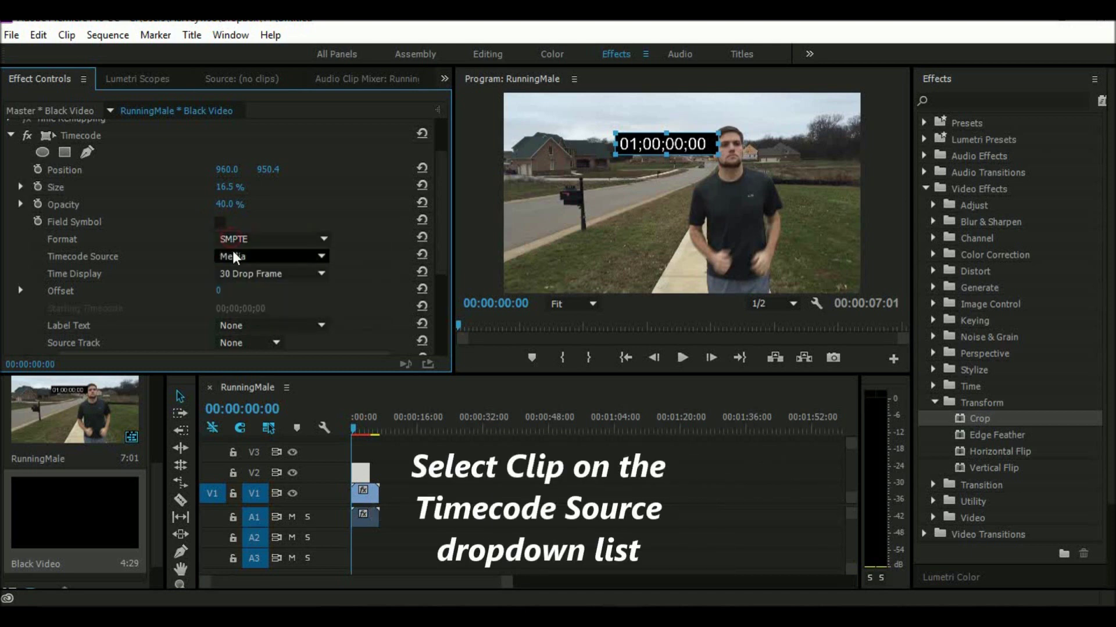
click(235, 257)
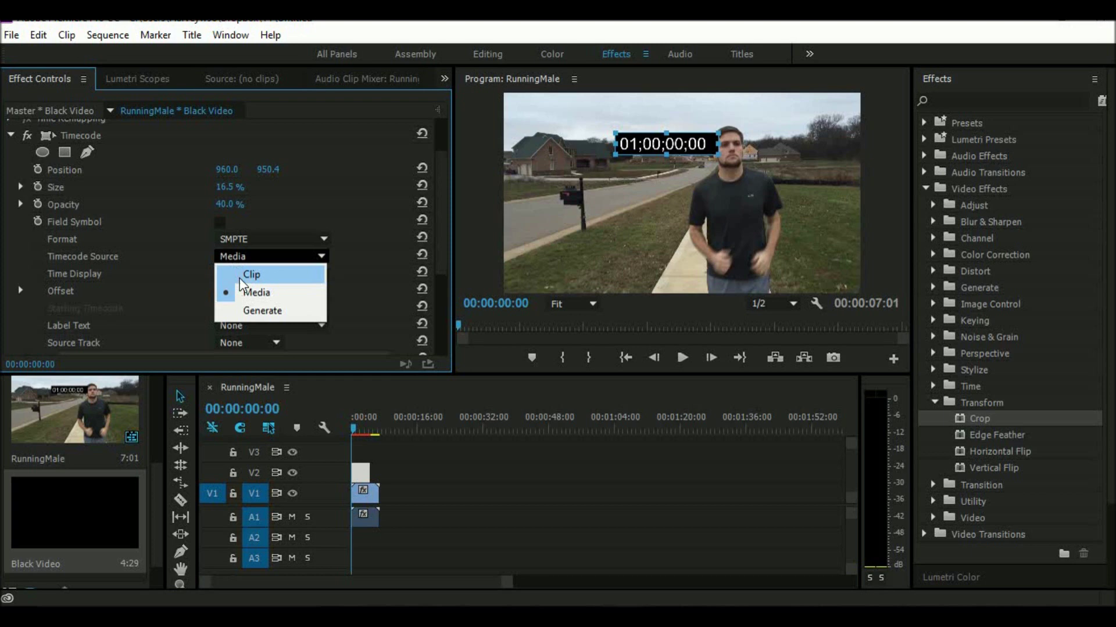
click(240, 279)
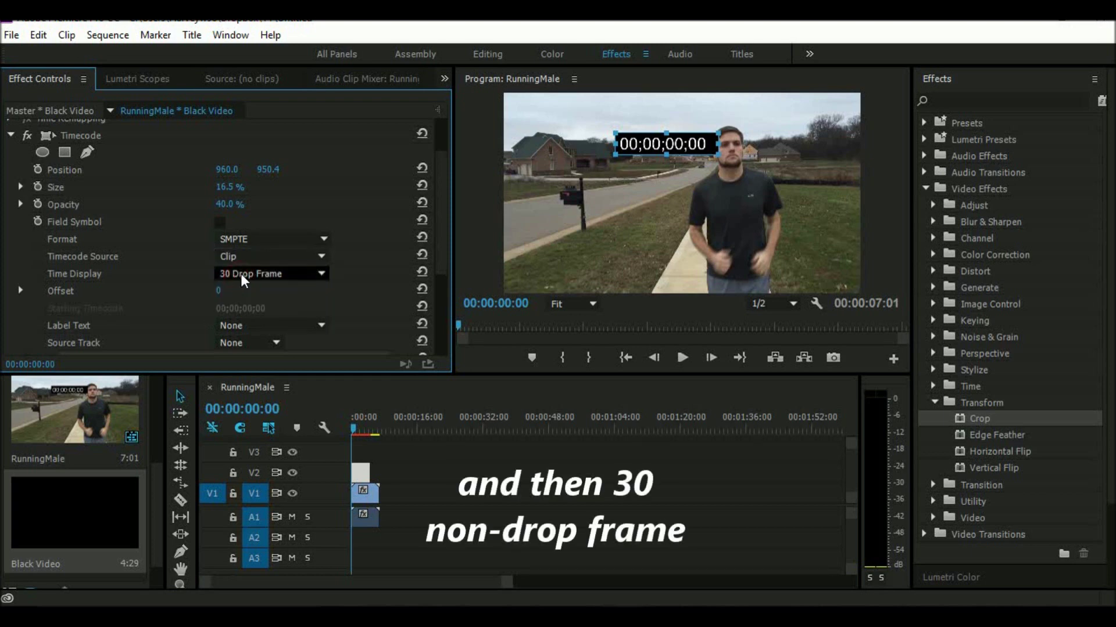
click(243, 280)
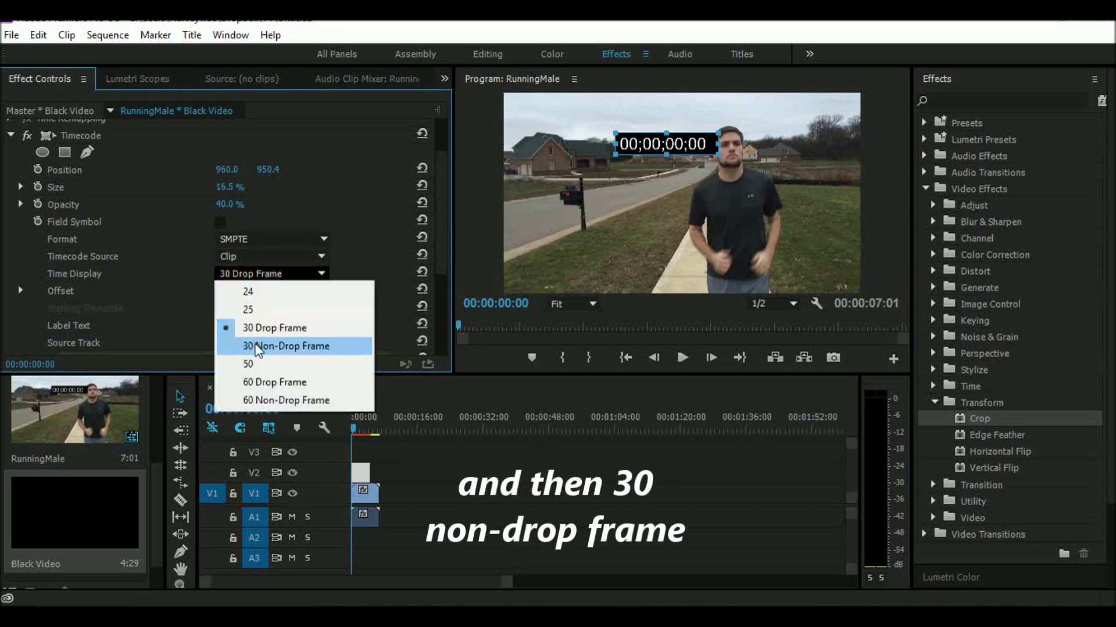
click(256, 348)
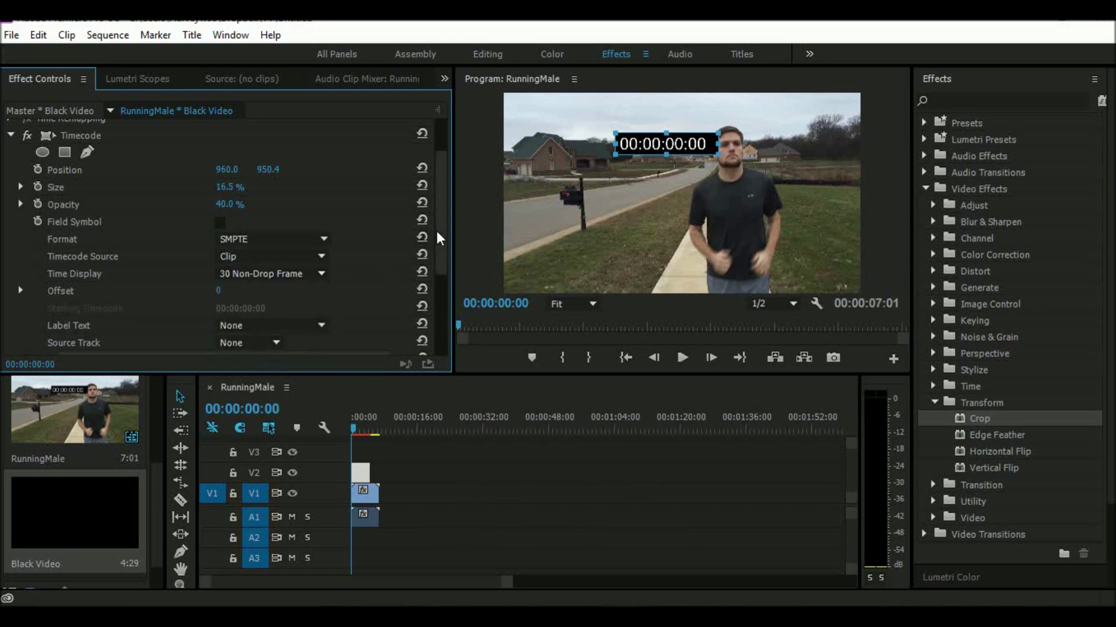
scroll(440, 235, down, 1)
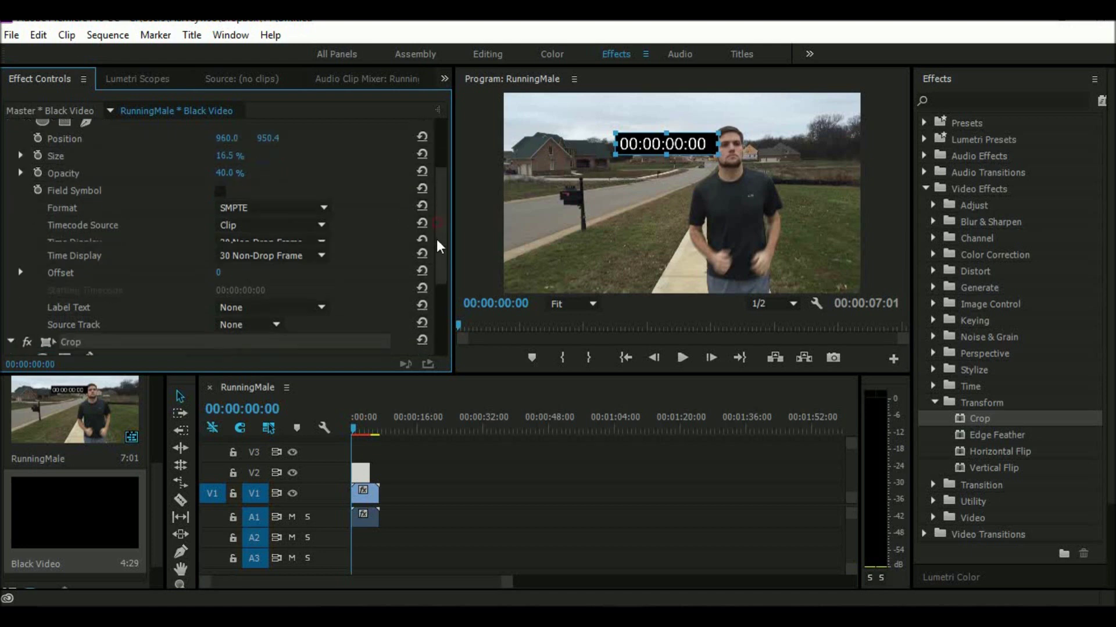
Step: Using Motion, drag the timecode box to the top of the frame above the runner's head
scroll(440, 236, down, 4)
scroll(433, 233, up, 6)
scroll(431, 215, up, 2)
scroll(426, 209, up, 1)
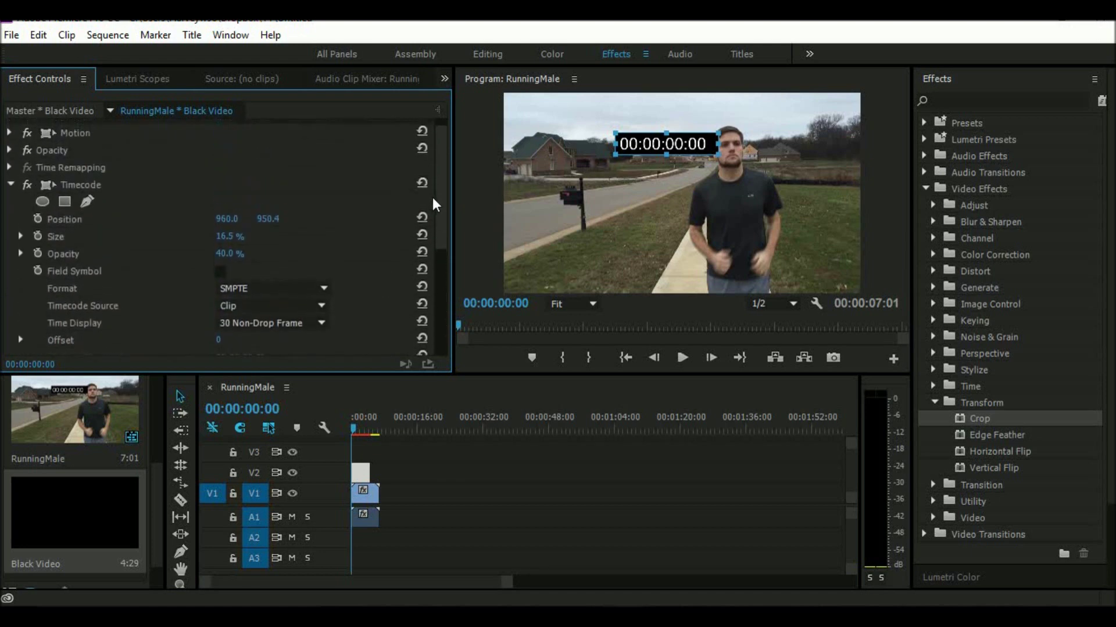
click(325, 132)
drag(626, 150, 590, 126)
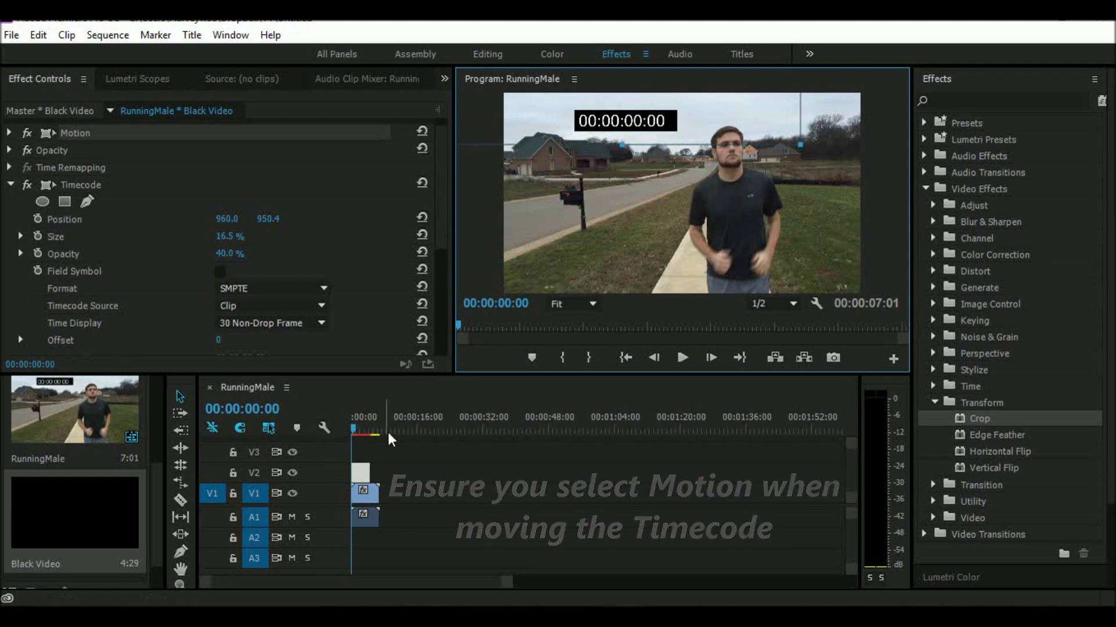
Step: Play the sequence to 00:00:07:01 to check the timer counts with the footage
click(487, 385)
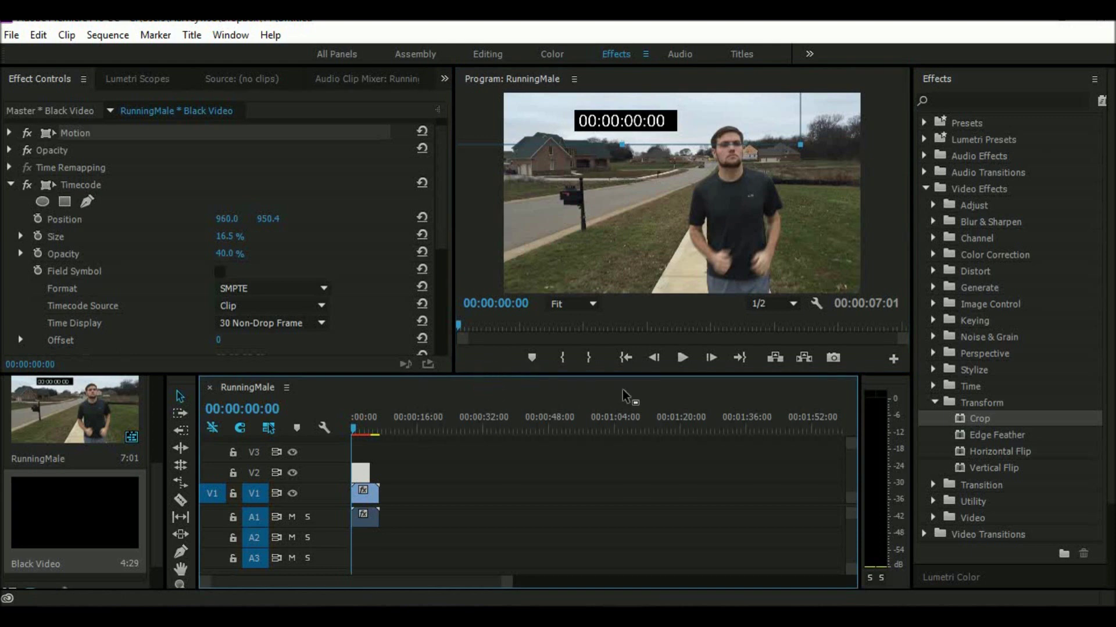
click(684, 360)
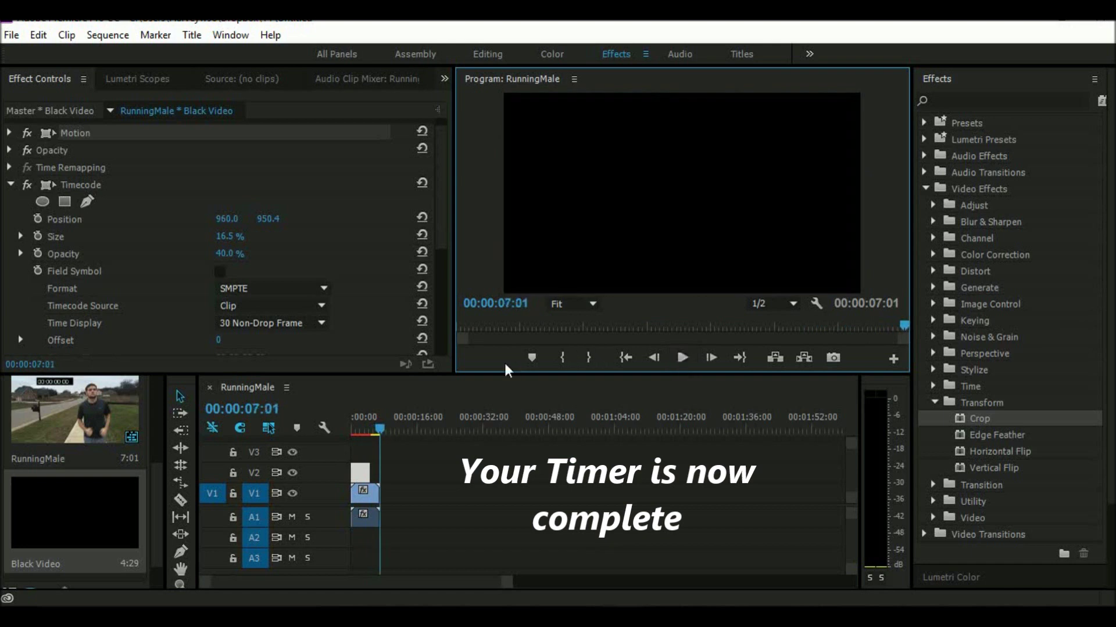
click(366, 472)
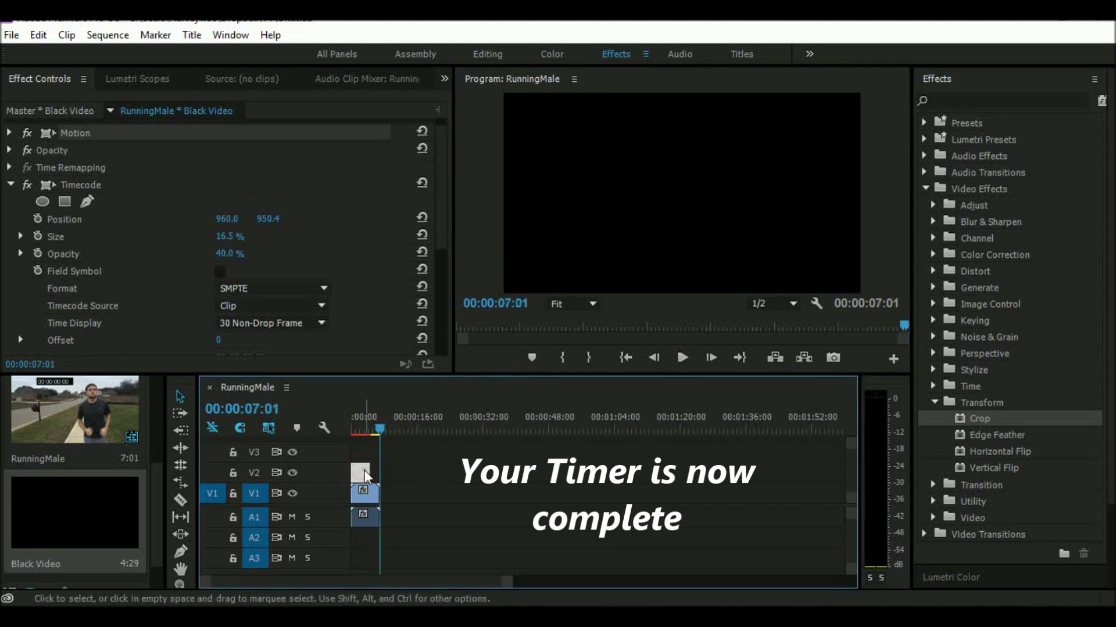
Step: Trim the Black Video clip on V2 to end with the running clip at 00:00:07:01
mouse_move(366, 476)
mouse_down()
mouse_move(530, 478)
mouse_move(452, 476)
mouse_up()
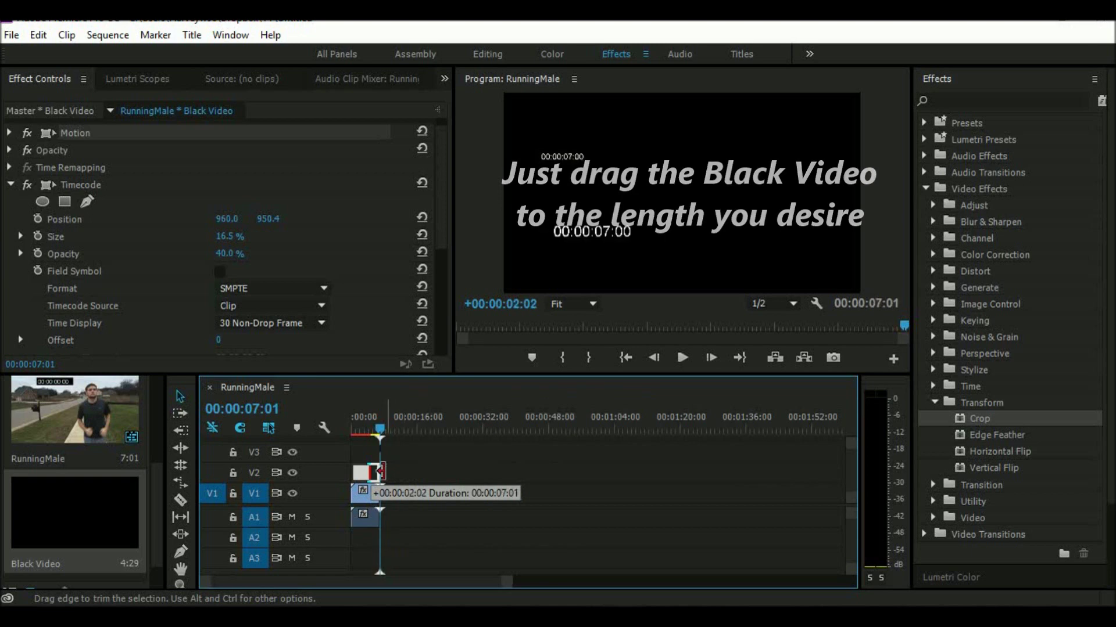
drag(452, 475, 372, 469)
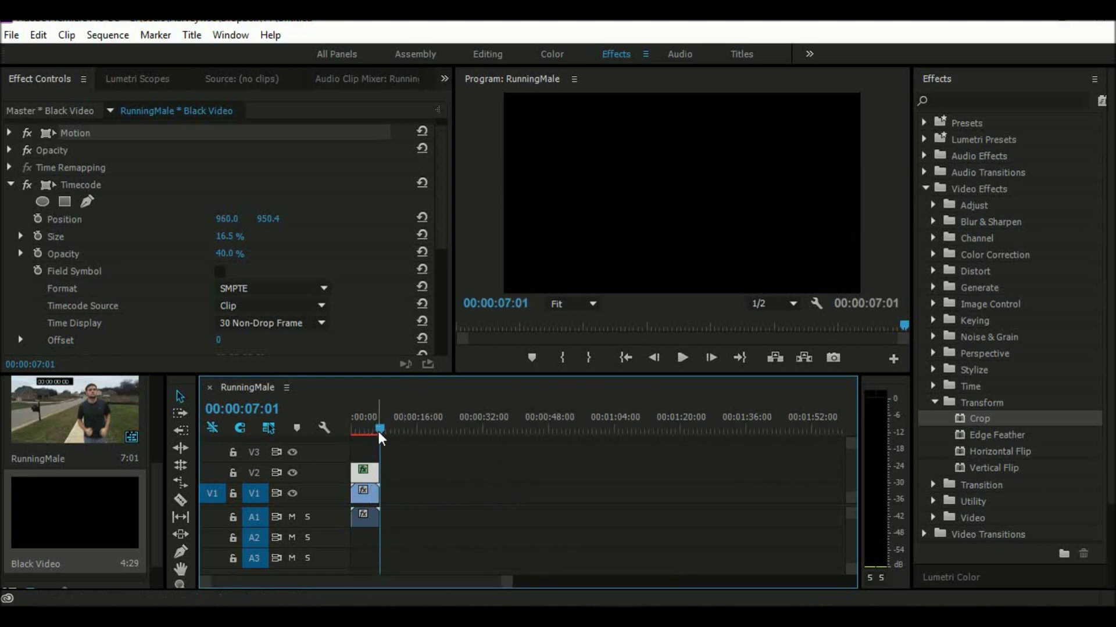
click(378, 431)
Step: Scrub and play back the sequence to preview the timer, then return to 00:00:00:00
drag(357, 436, 361, 433)
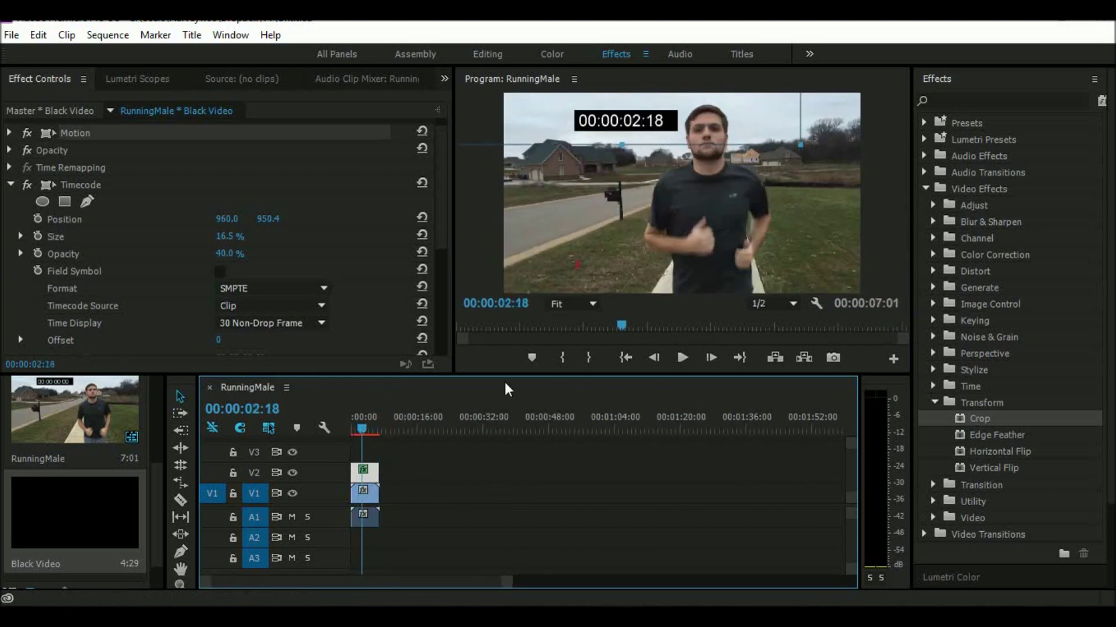
click(684, 358)
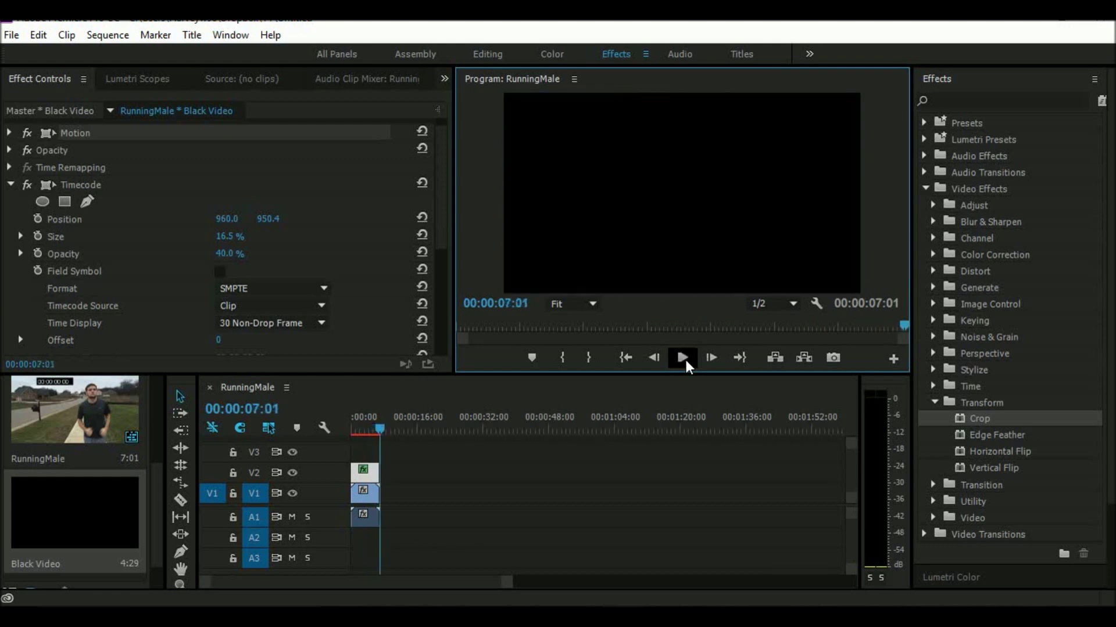
click(626, 358)
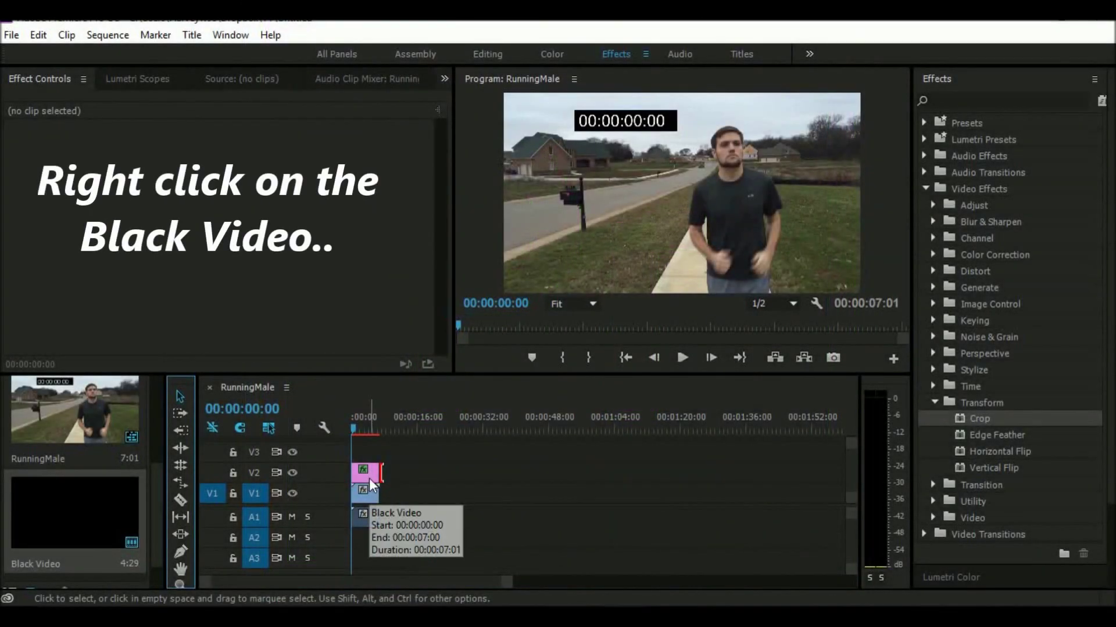
right_click(368, 479)
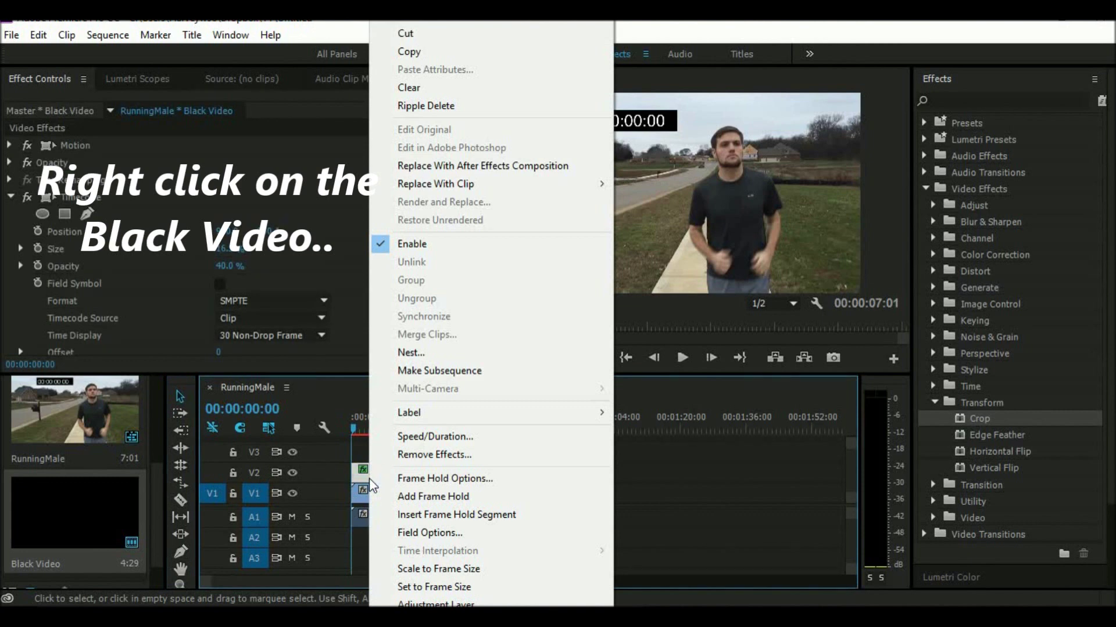
Step: Nest the Black Video clip on V2, keeping the default name Nested Sequence 01
click(446, 353)
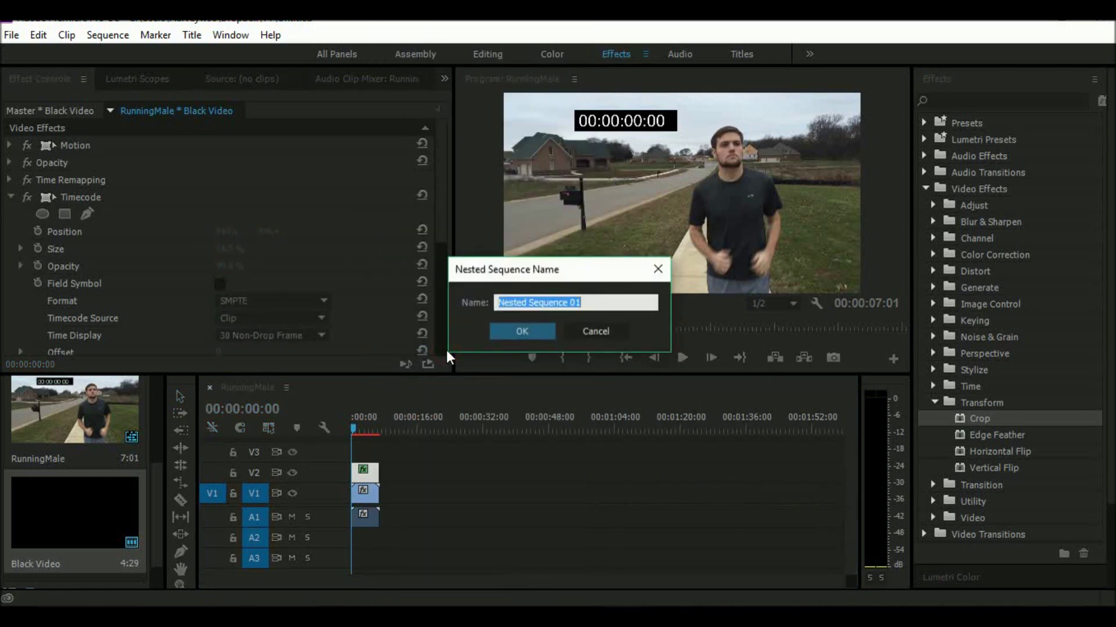
click(502, 336)
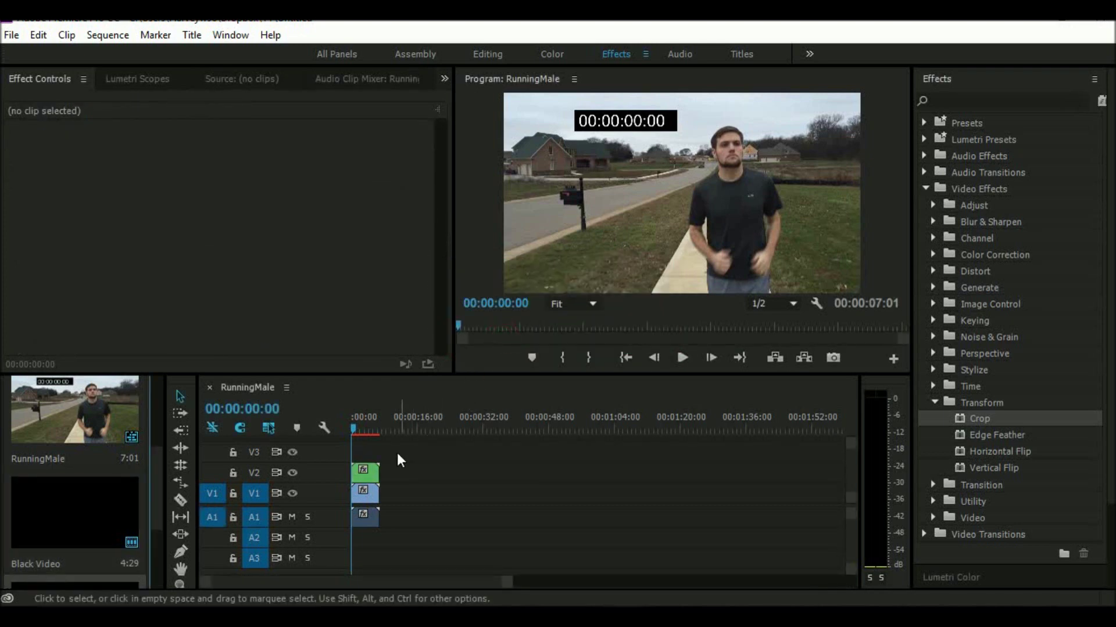
Step: Apply Reverse Speed to the nested timecode clip and play the sequence to watch the countdown from 00:00:07:00
click(362, 467)
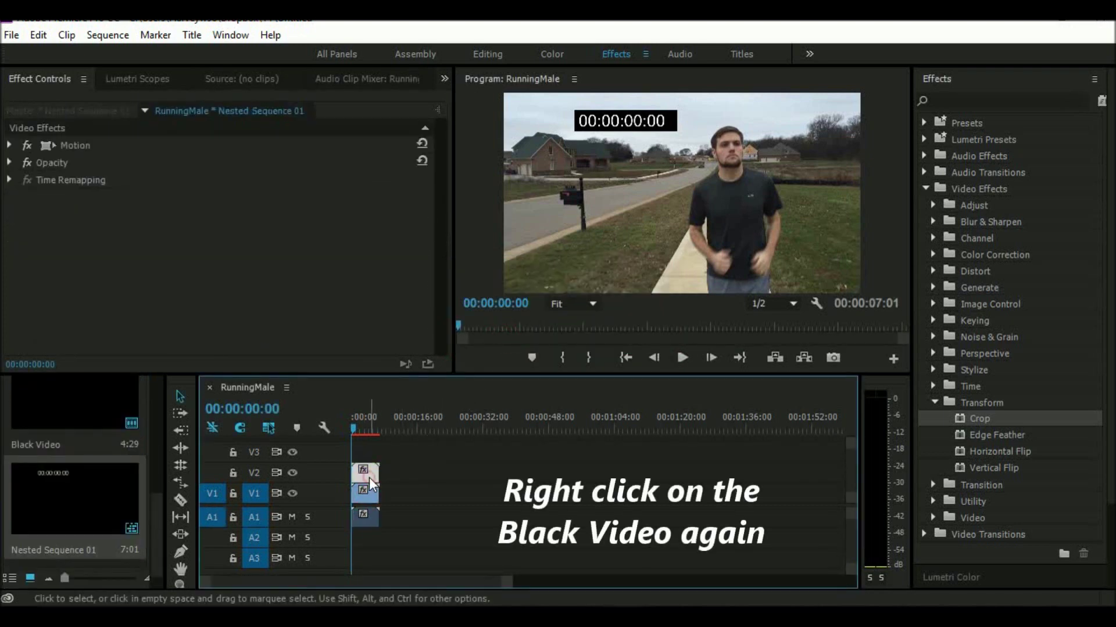
right_click(368, 478)
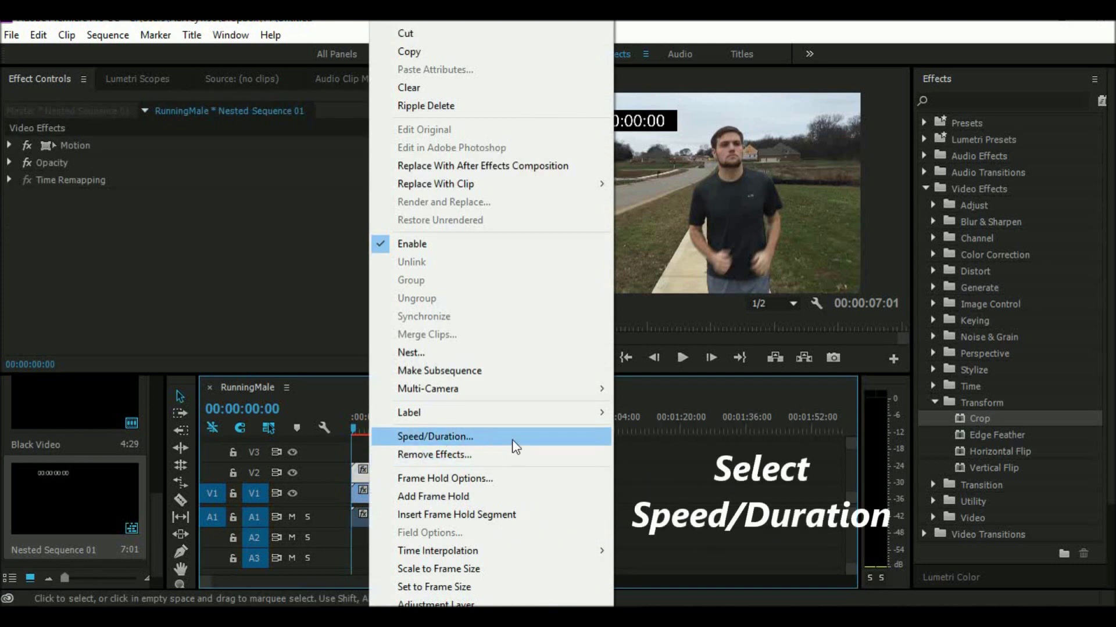
click(514, 439)
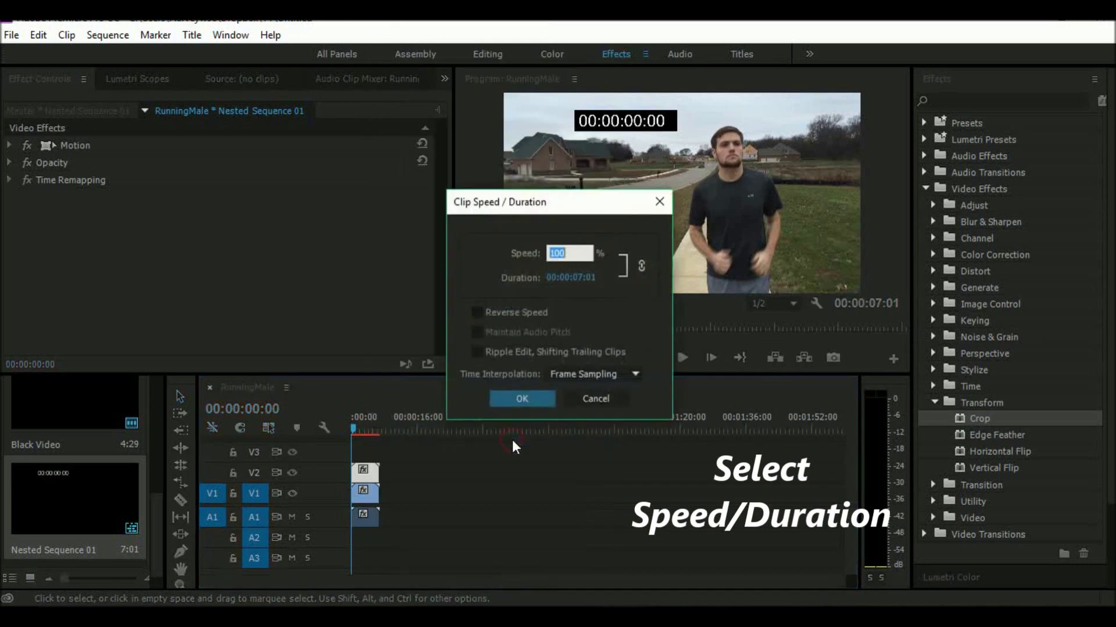
click(476, 314)
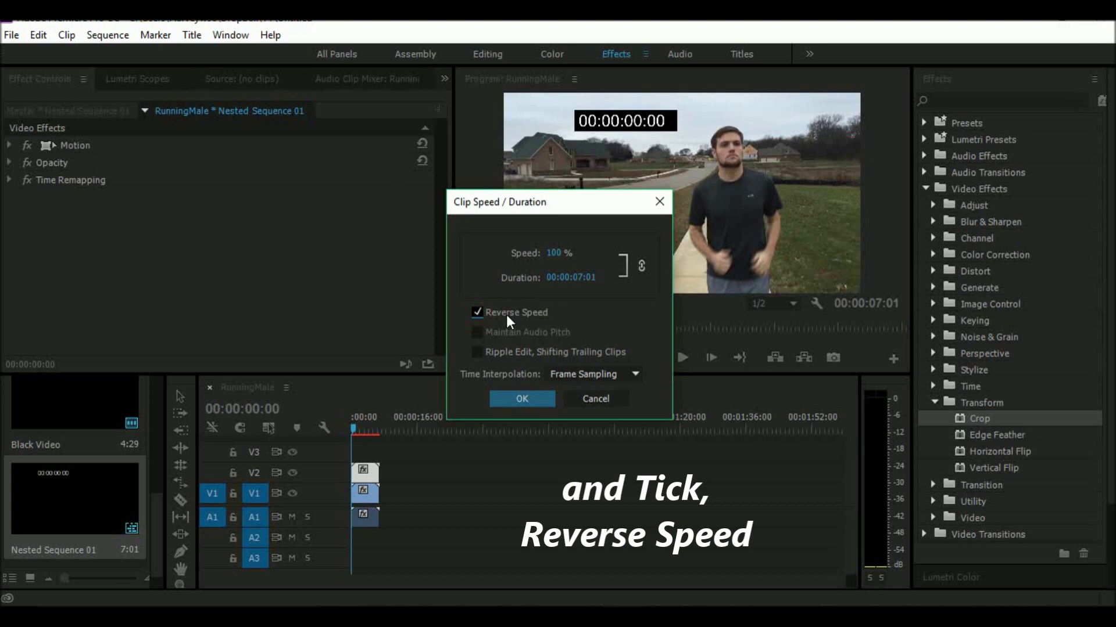
click(541, 398)
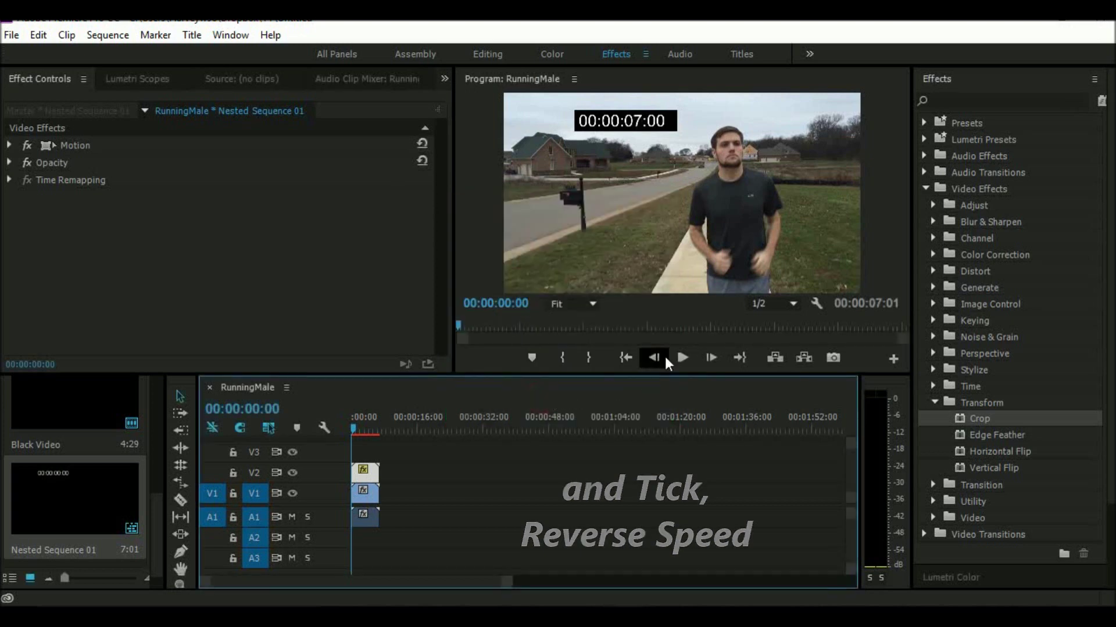
click(673, 358)
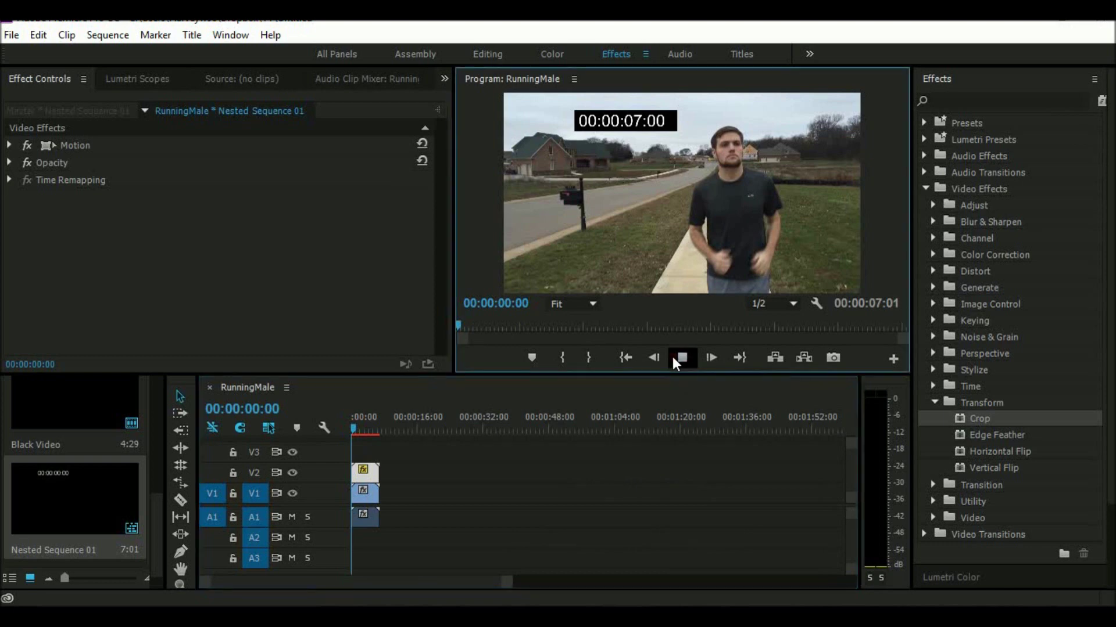
click(671, 356)
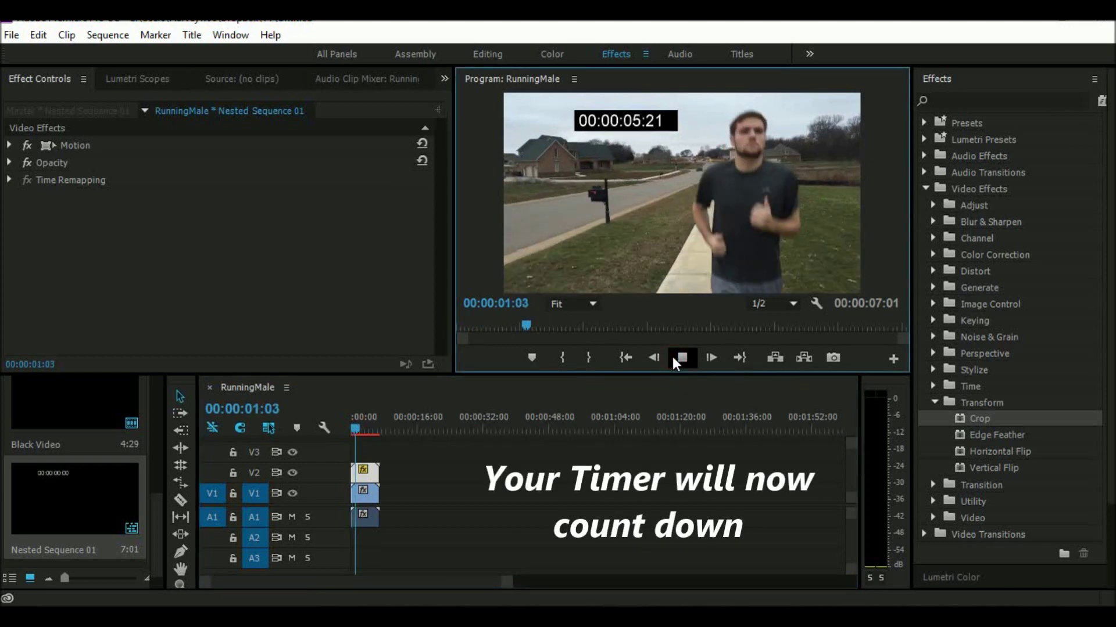